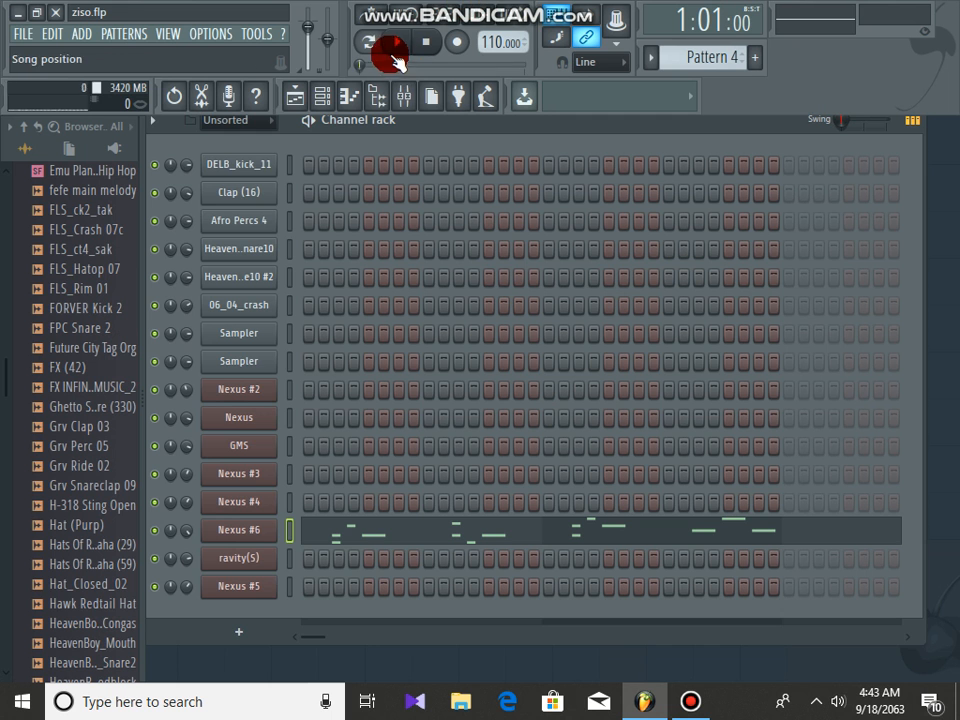
# Play the full song arrangement in the playlist, raise the computer's volume to about 78 and stop playback.
pyautogui.click(295, 97)
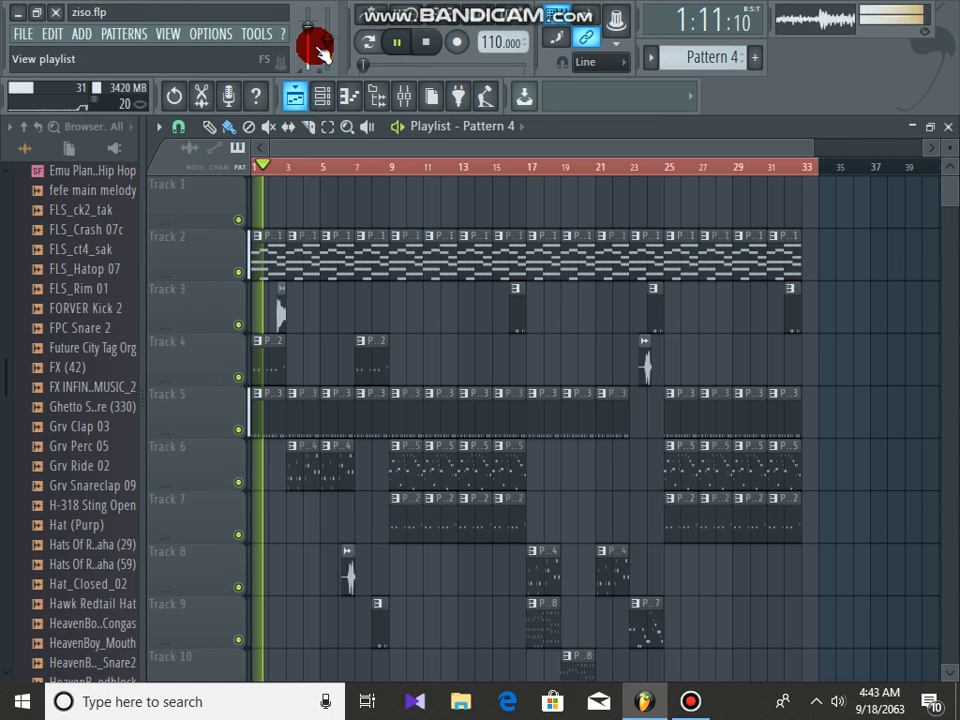
pyautogui.click(310, 25)
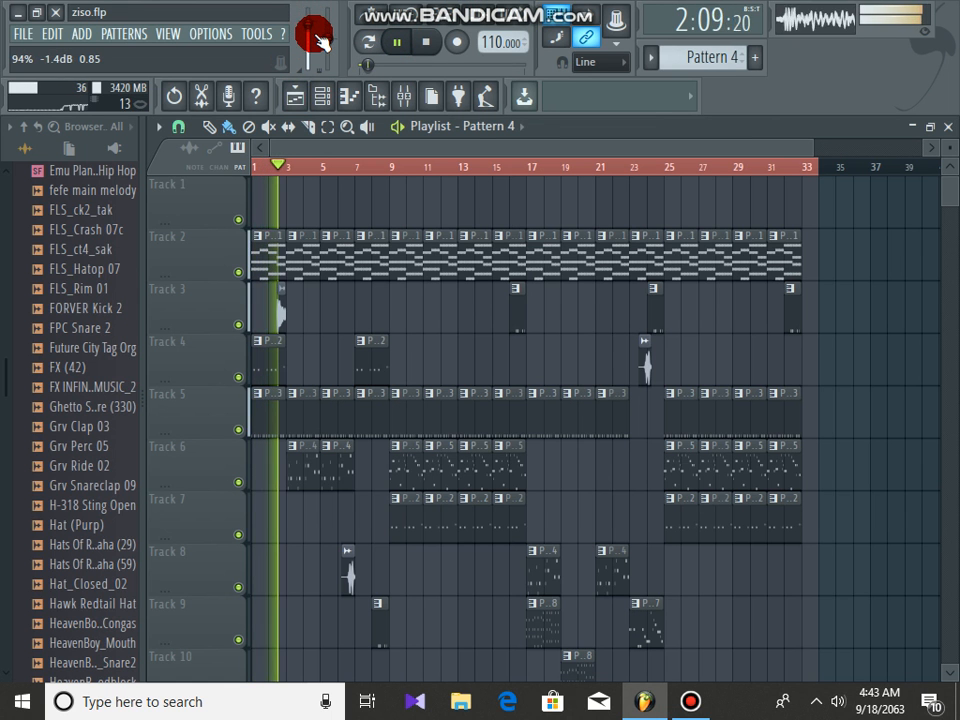
pyautogui.scroll(3, 320, 40)
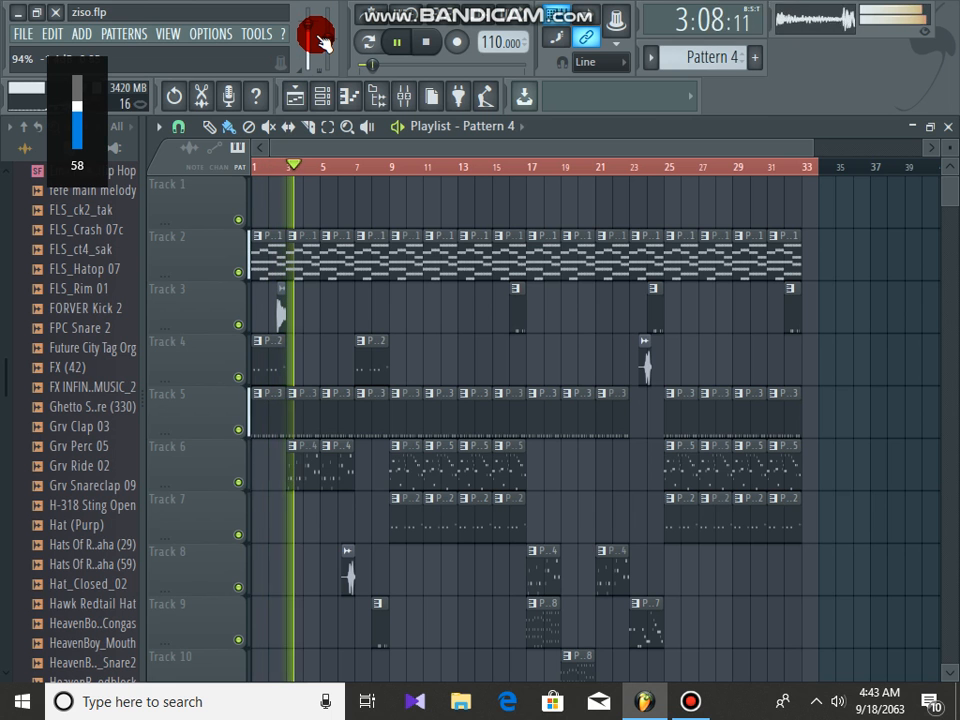
pyautogui.scroll(2, 320, 40)
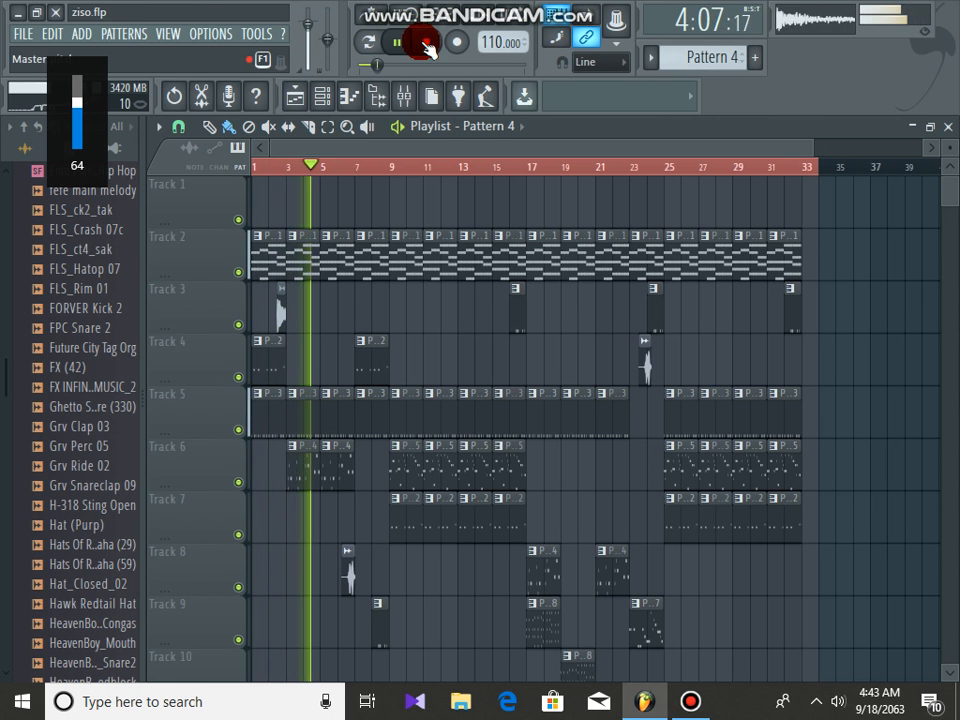
pyautogui.scroll(1, 322, 38)
pyautogui.scroll(1, 322, 38)
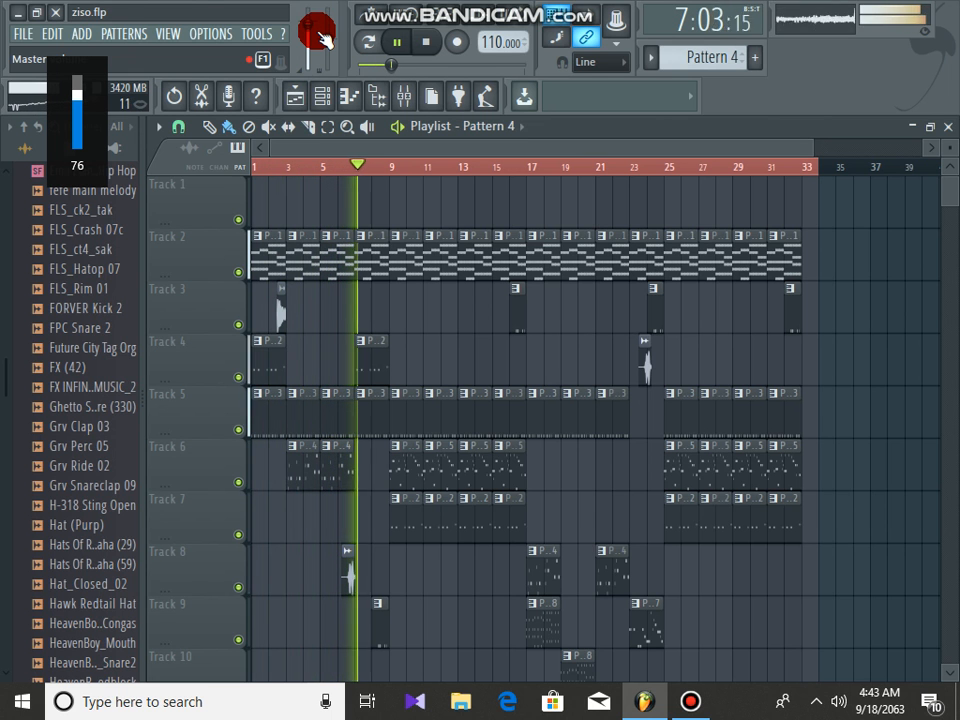
pyautogui.scroll(1, 322, 38)
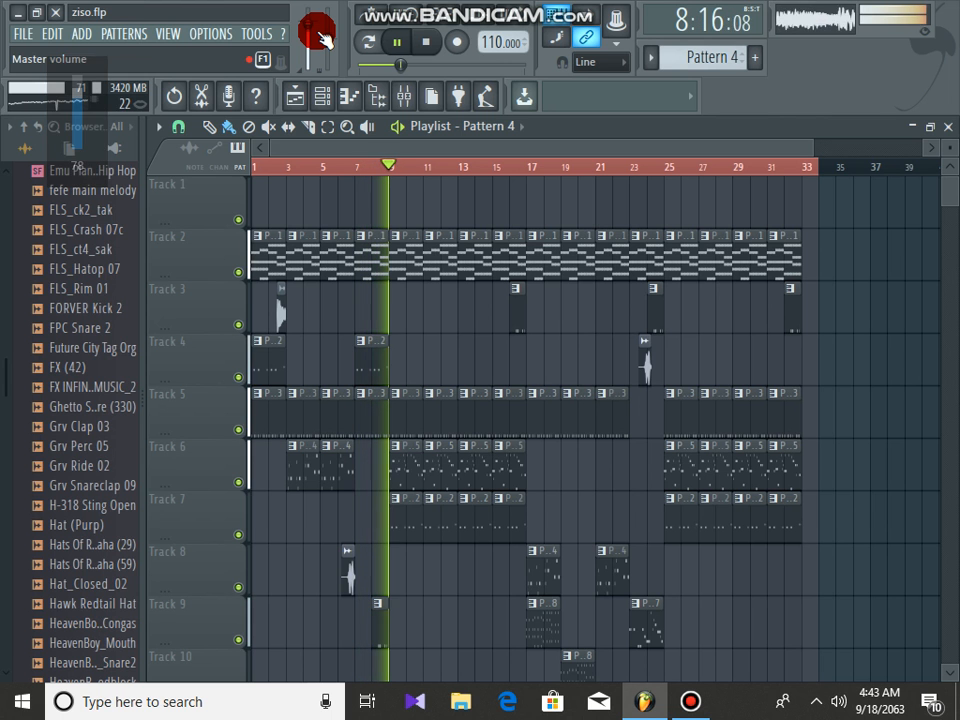
pyautogui.scroll(-2, 688, 381)
pyautogui.scroll(2, 688, 381)
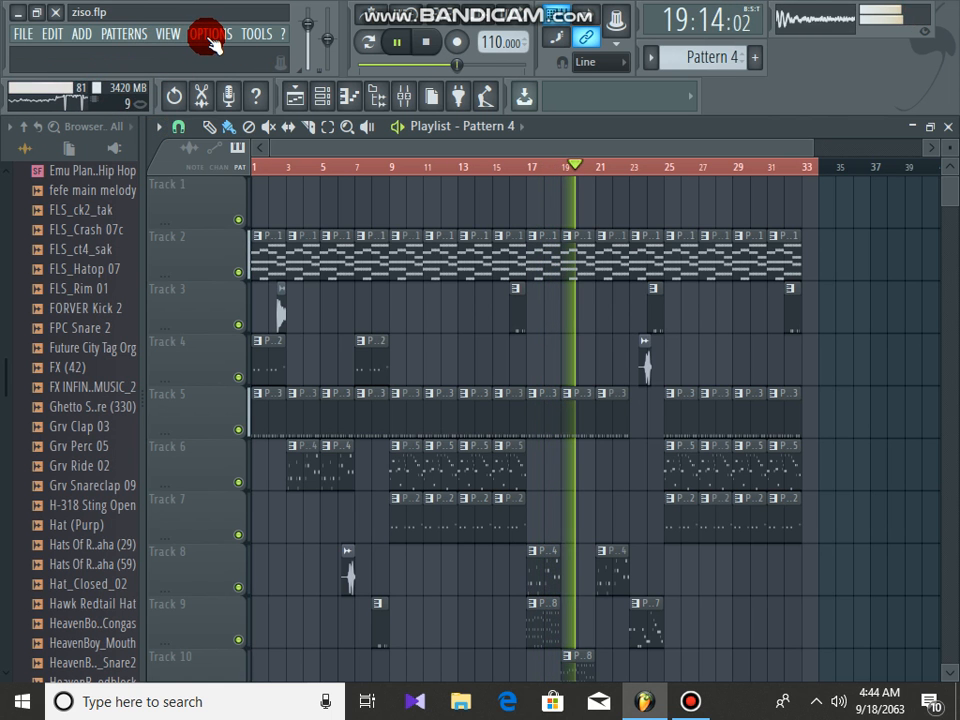
pyautogui.press('space')
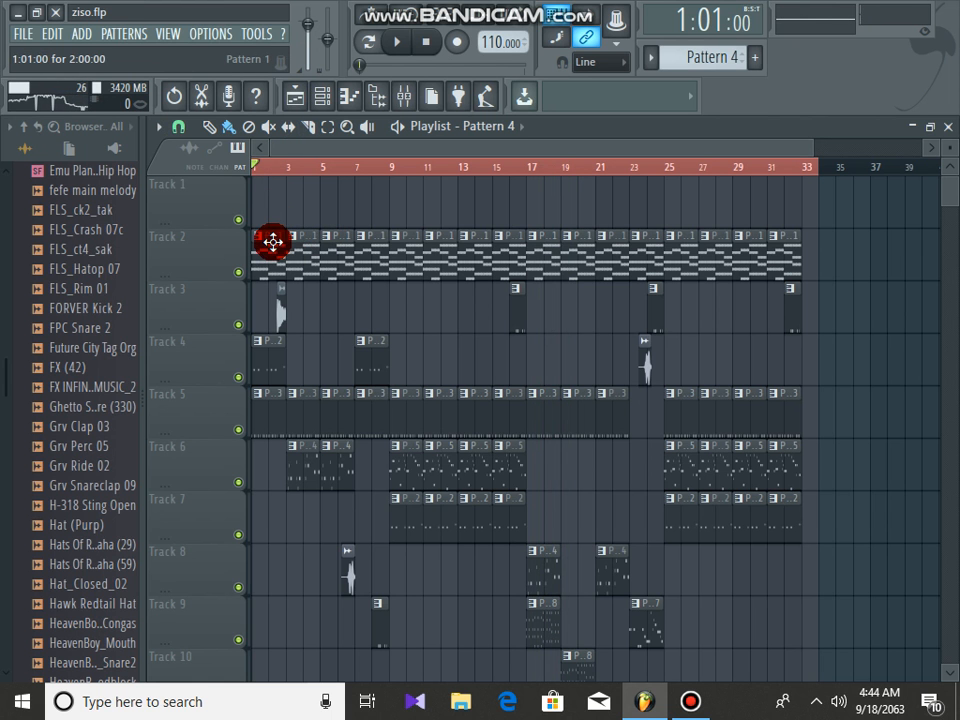
# Play Pattern 1 in the channel rack with the Nexus and GMS channels muted to hear Nexus #2 alone.
pyautogui.click(305, 96)
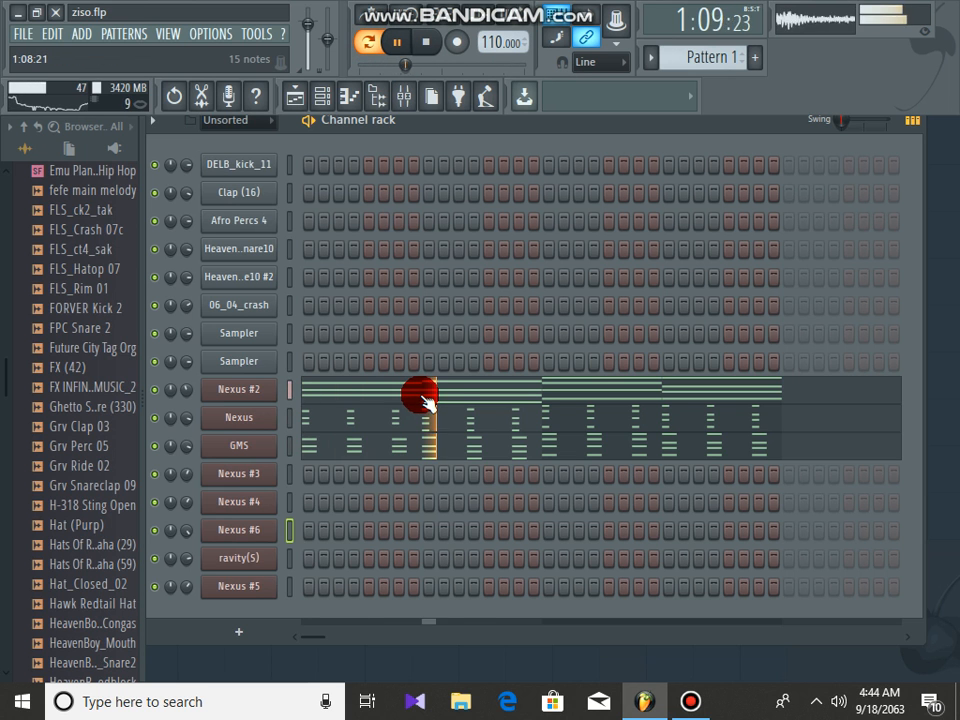
pyautogui.click(160, 416)
pyautogui.click(160, 444)
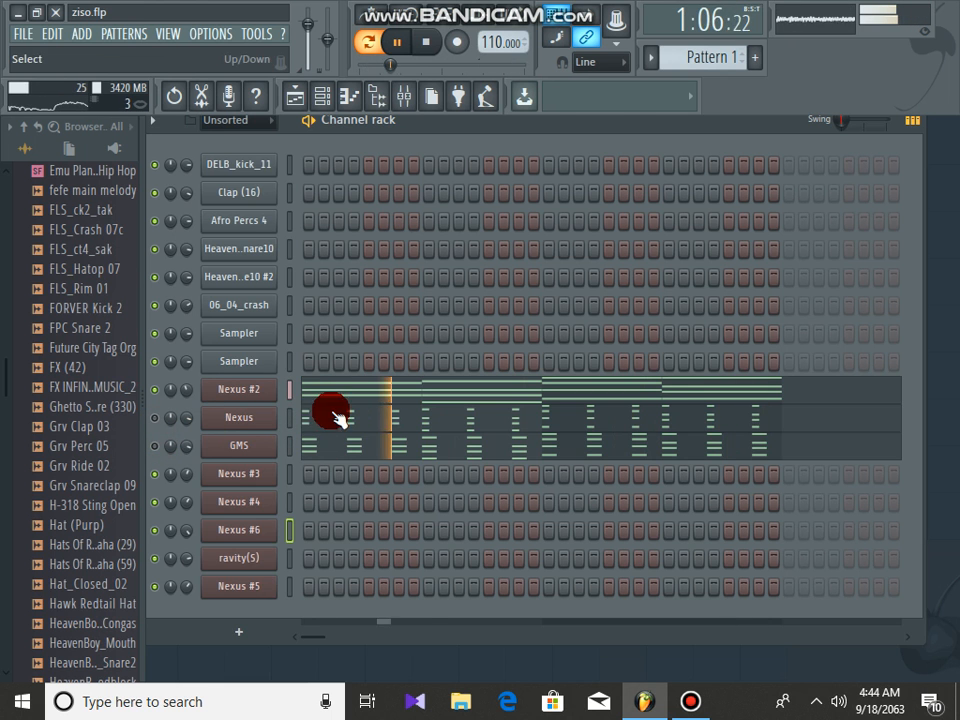
# Examine the Nexus #2 chord notes in the piano roll and the preset loaded in its plugin.
pyautogui.click(311, 392)
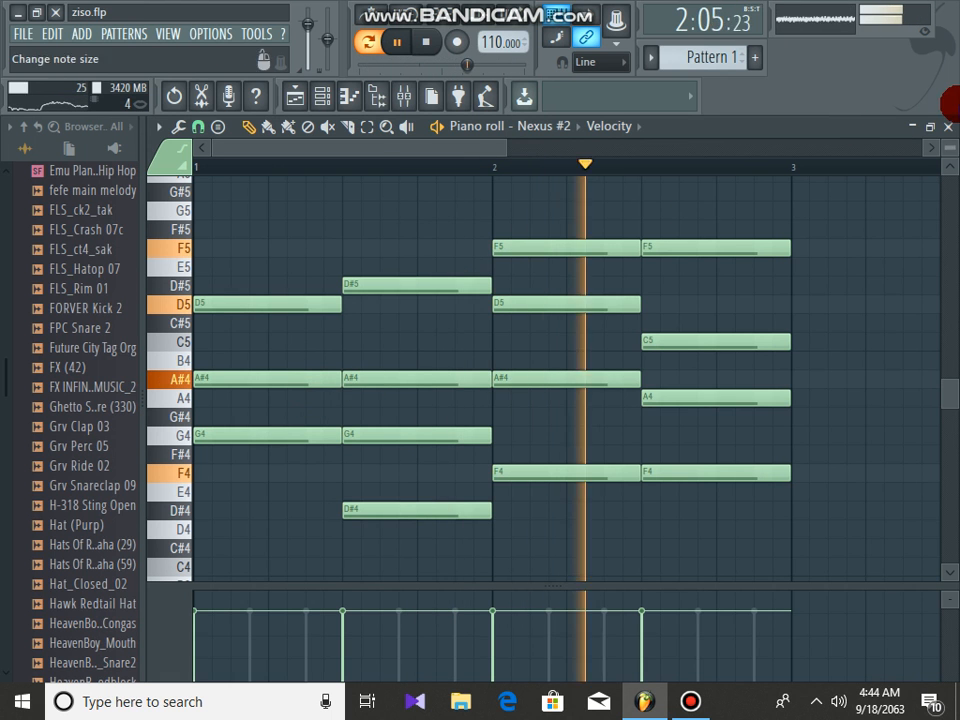
pyautogui.click(947, 127)
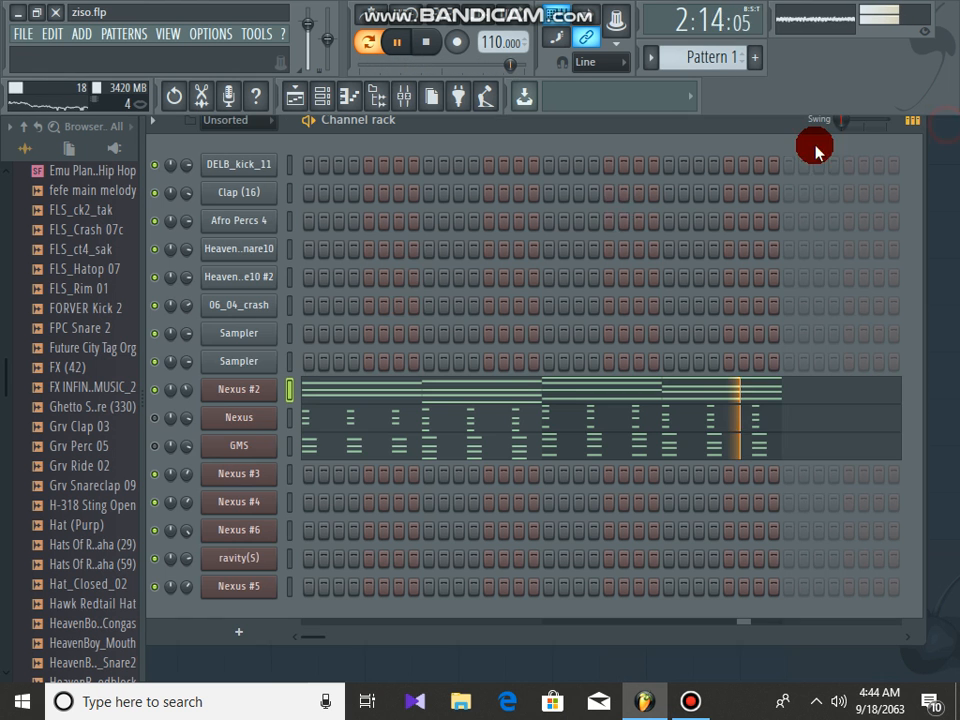
pyautogui.click(242, 389)
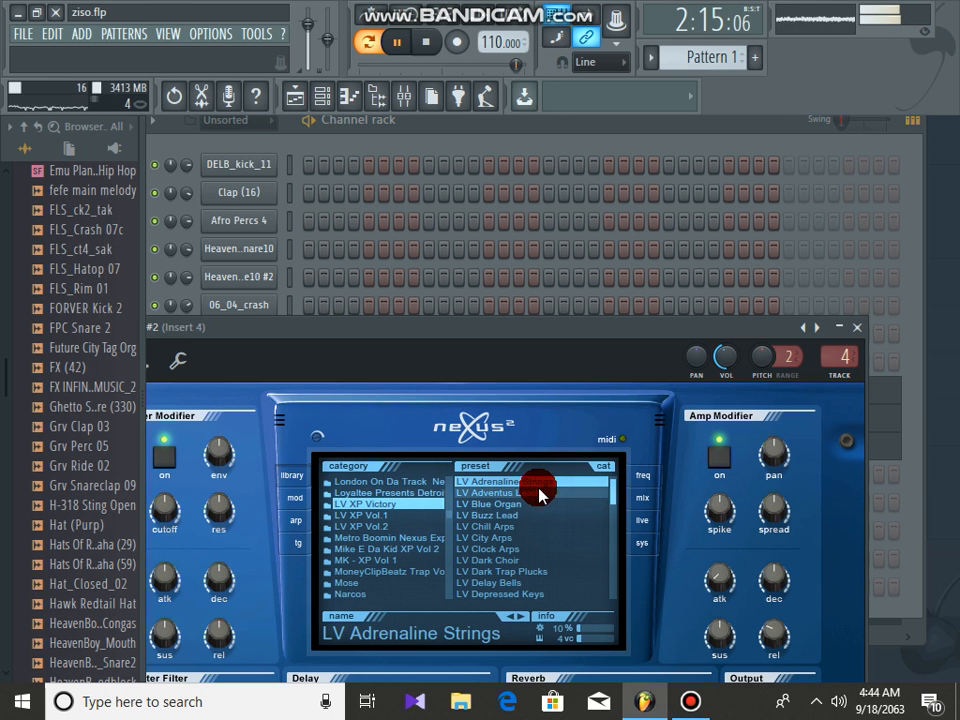
pyautogui.click(858, 330)
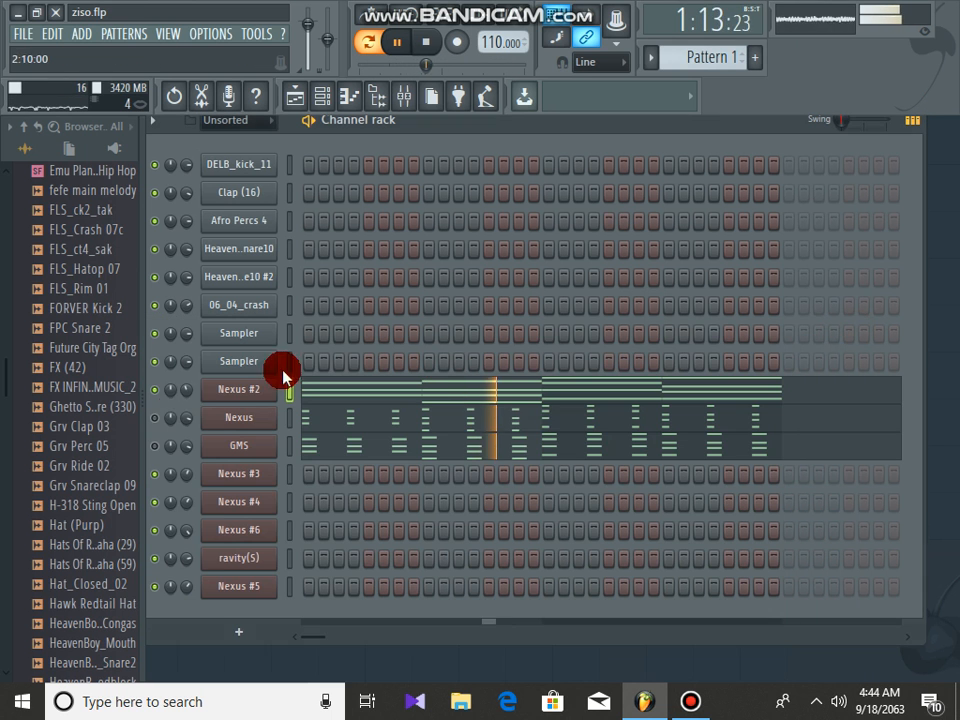
# With only the Nexus channel of Pattern 1 audible, examine its notes in the piano roll and its plugin's preset and effect settings.
pyautogui.click(345, 420)
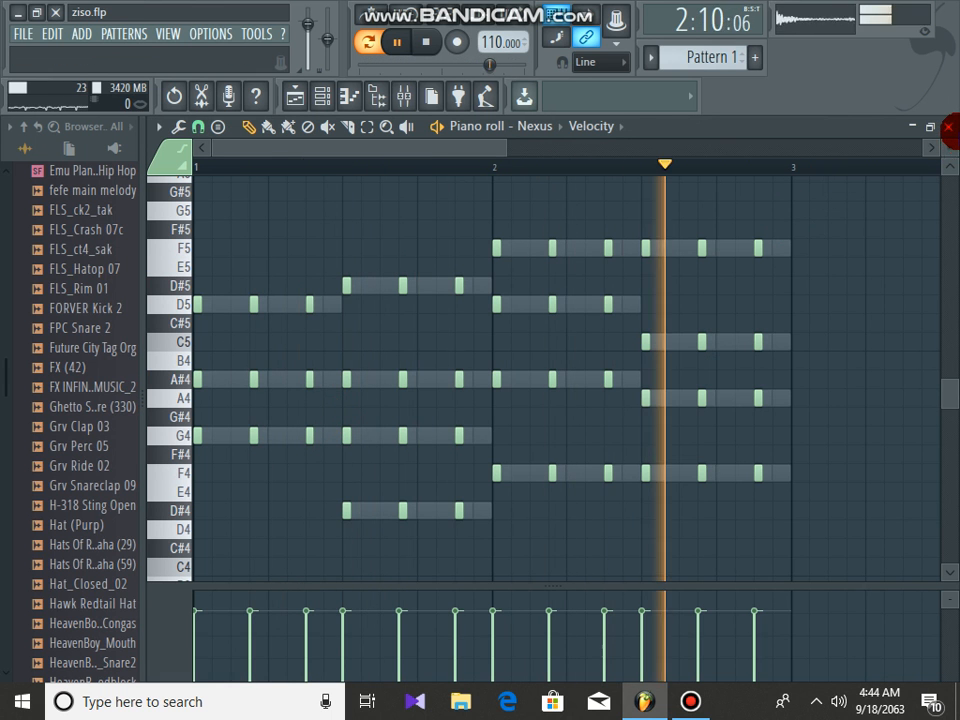
pyautogui.click(945, 127)
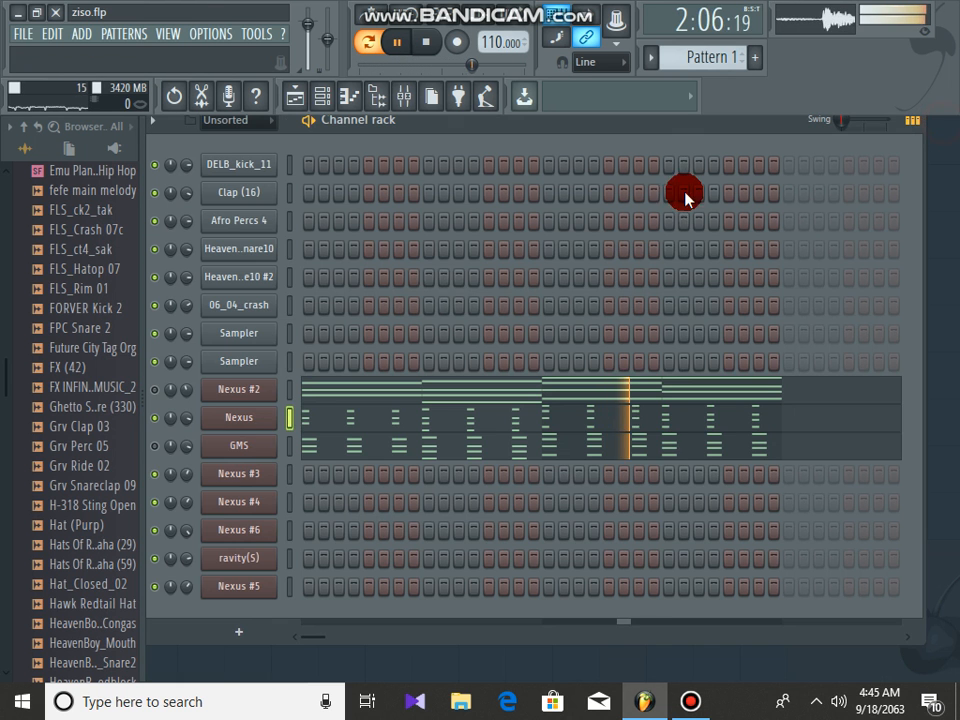
pyautogui.click(251, 417)
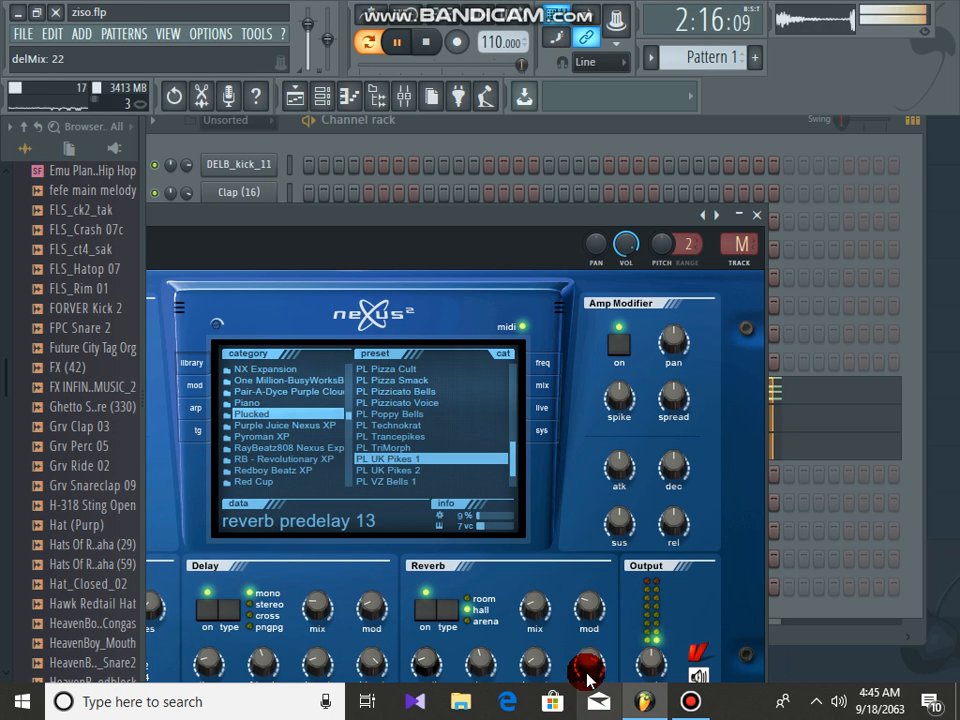
pyautogui.moveTo(583, 214); pyautogui.dragTo(582, 137)
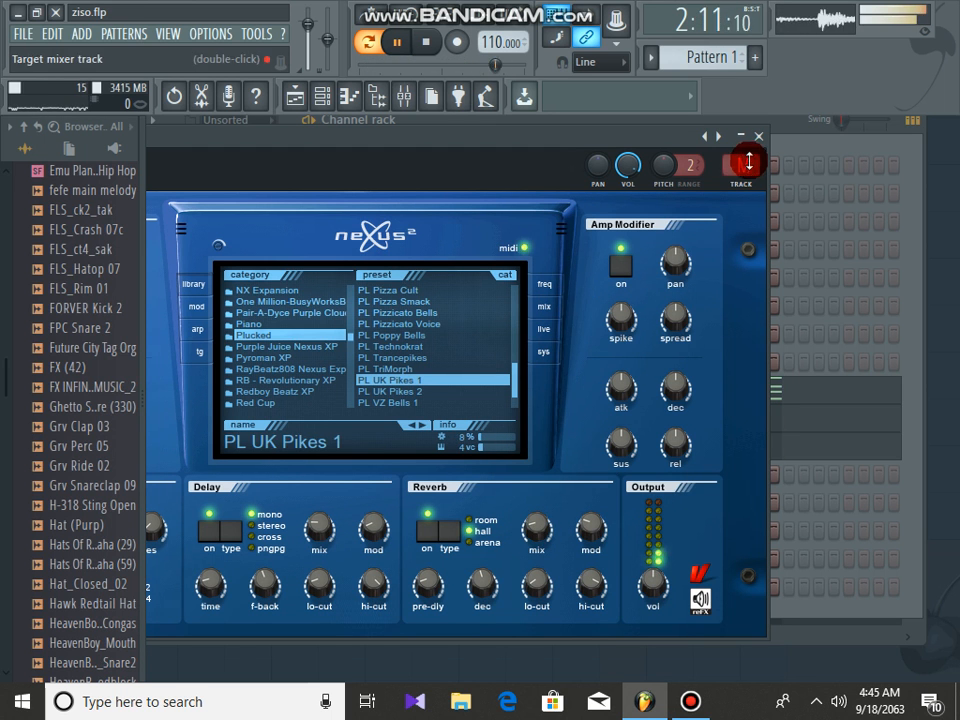
pyautogui.click(760, 138)
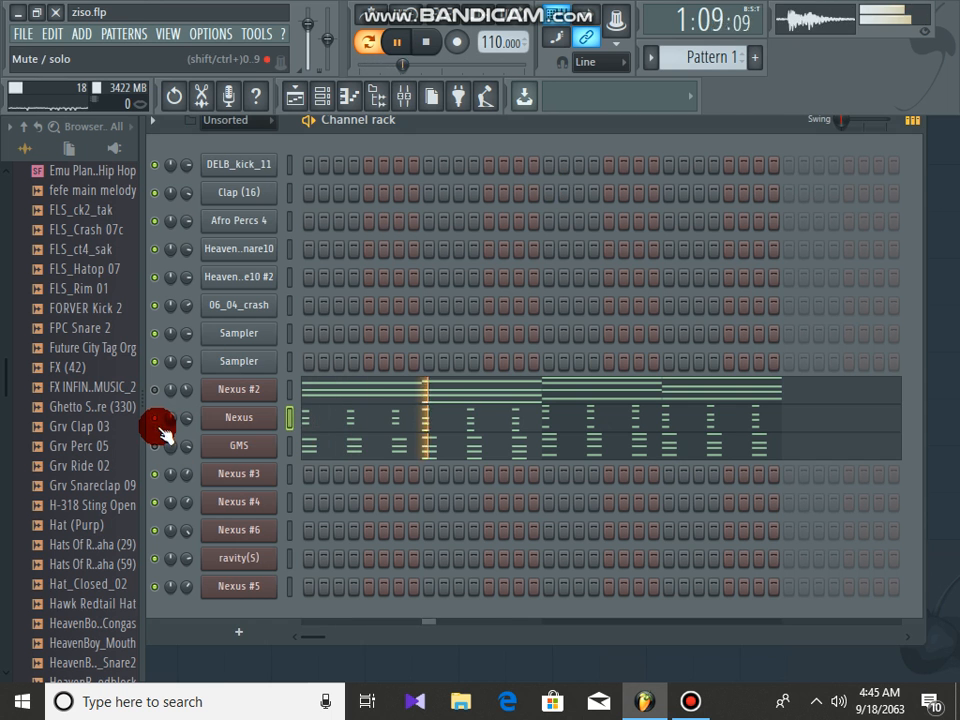
# Examine the GMS channel's notes and synth settings, testing keyboard octave 0 and returning it to -1.
pyautogui.click(312, 450)
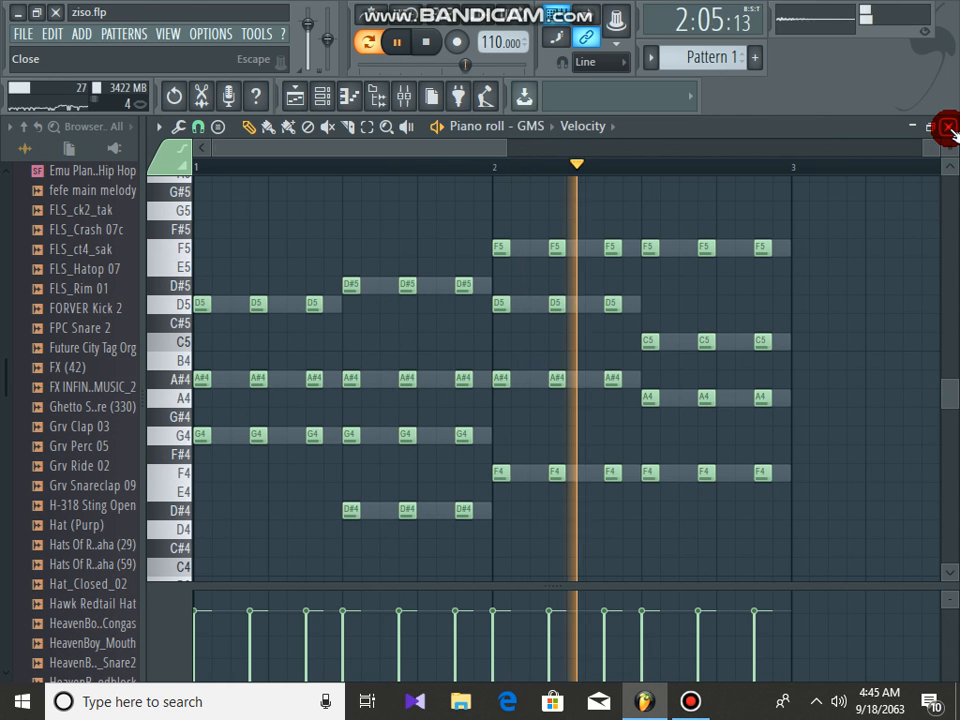
pyautogui.click(908, 147)
pyautogui.click(240, 446)
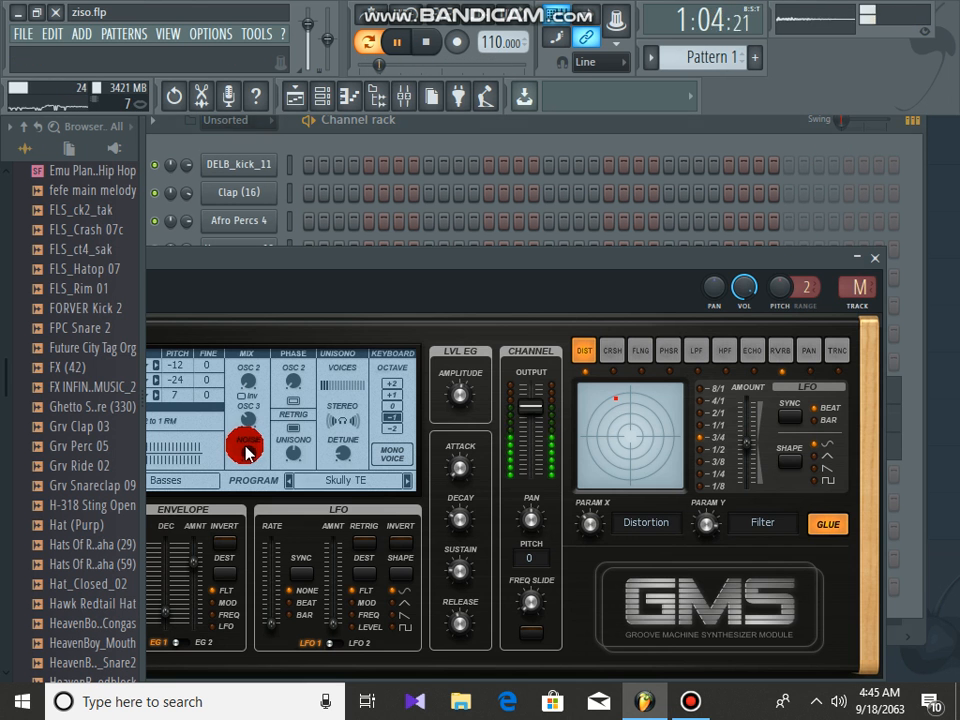
pyautogui.click(396, 404)
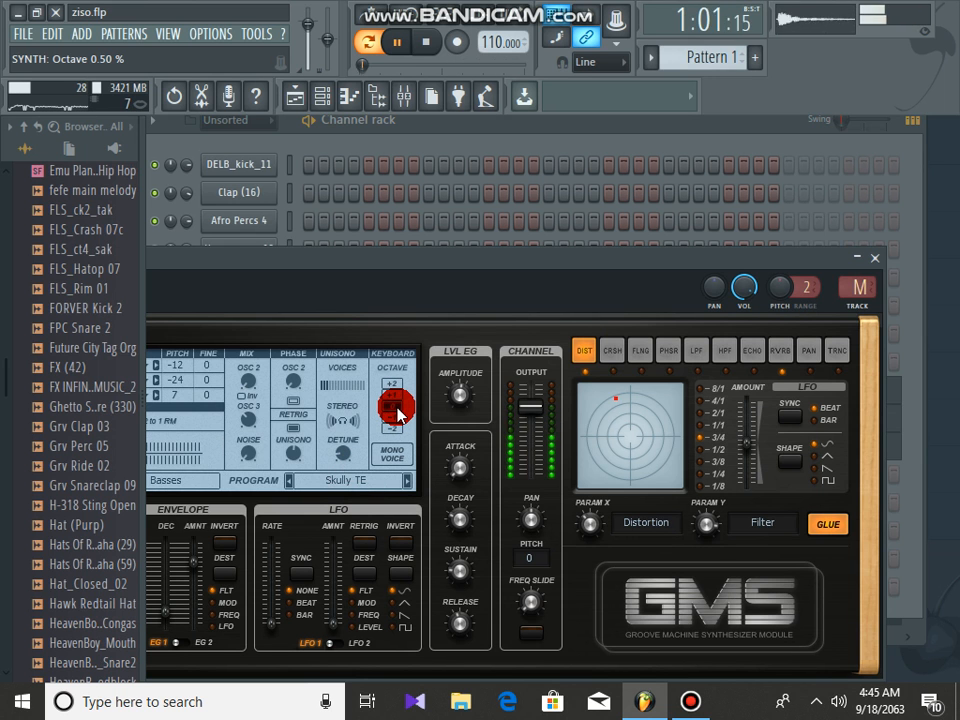
pyautogui.click(397, 418)
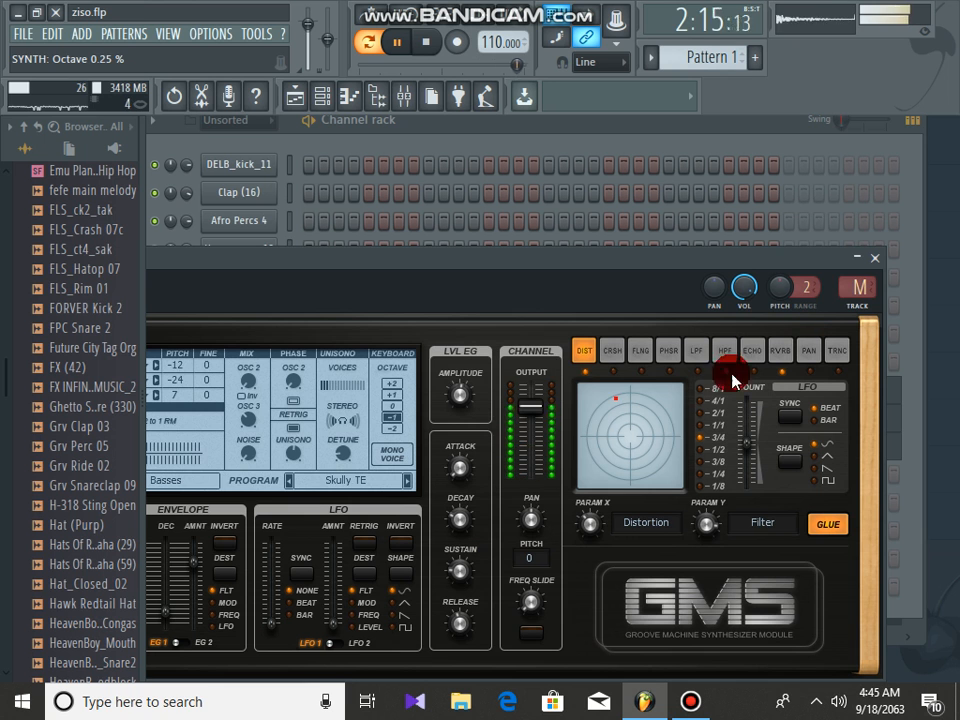
pyautogui.click(875, 258)
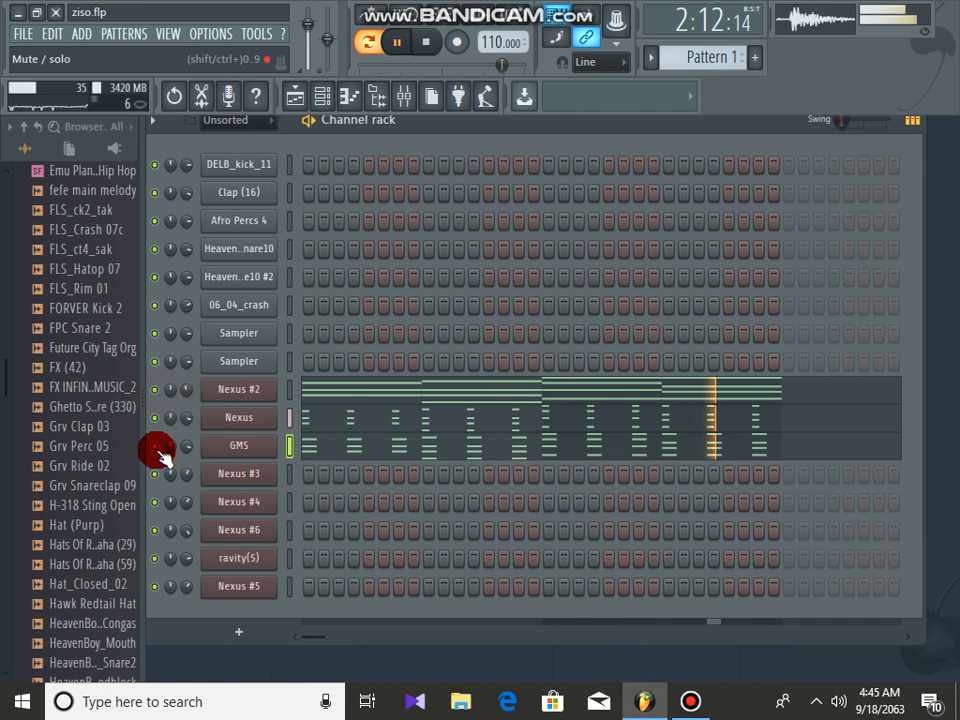
# Switch to Pattern 2 and examine the Nexus #4 notes in the piano roll.
pyautogui.click(650, 57)
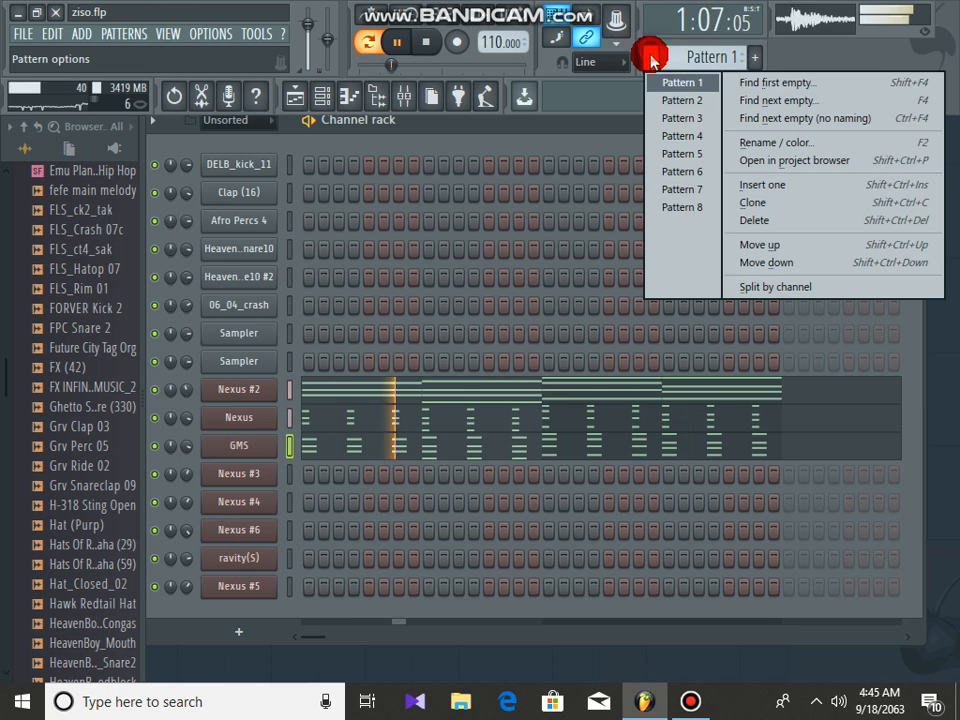
pyautogui.click(674, 102)
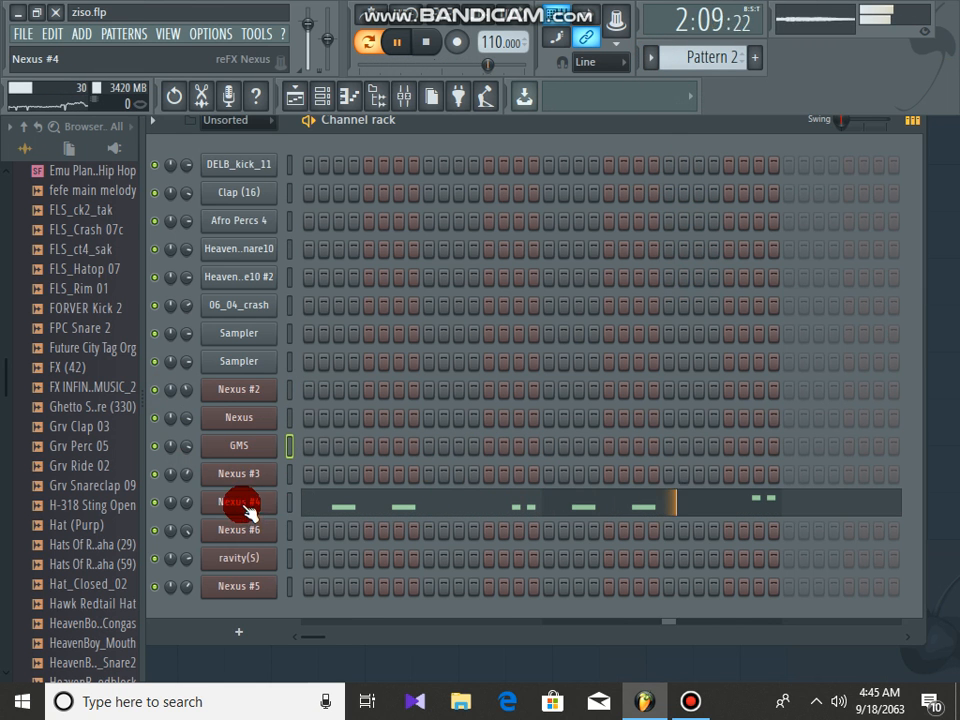
pyautogui.click(325, 508)
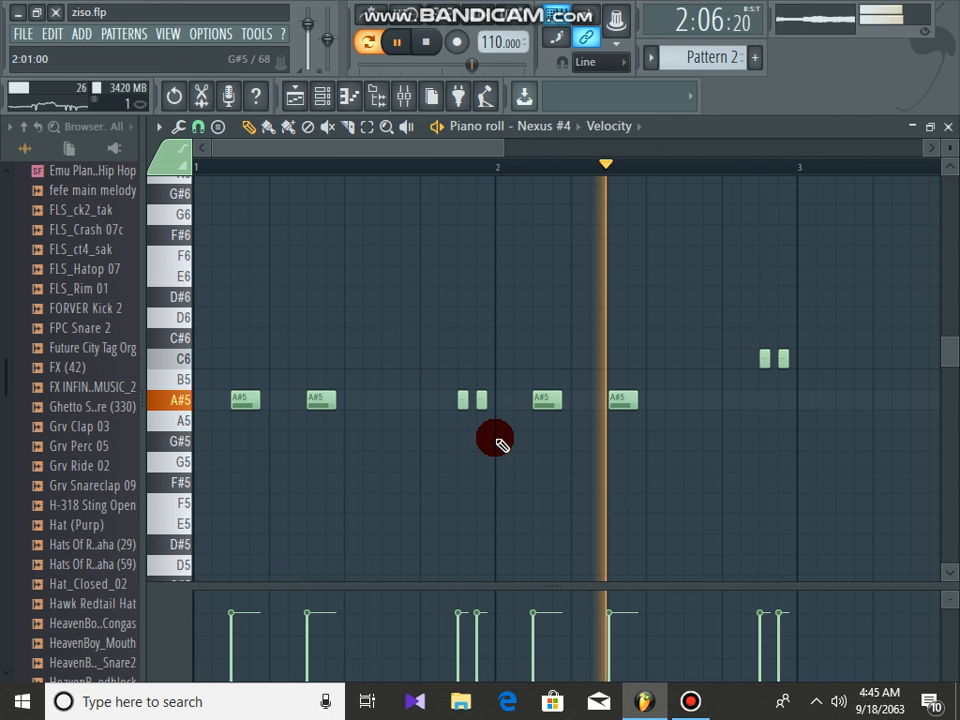
pyautogui.click(947, 127)
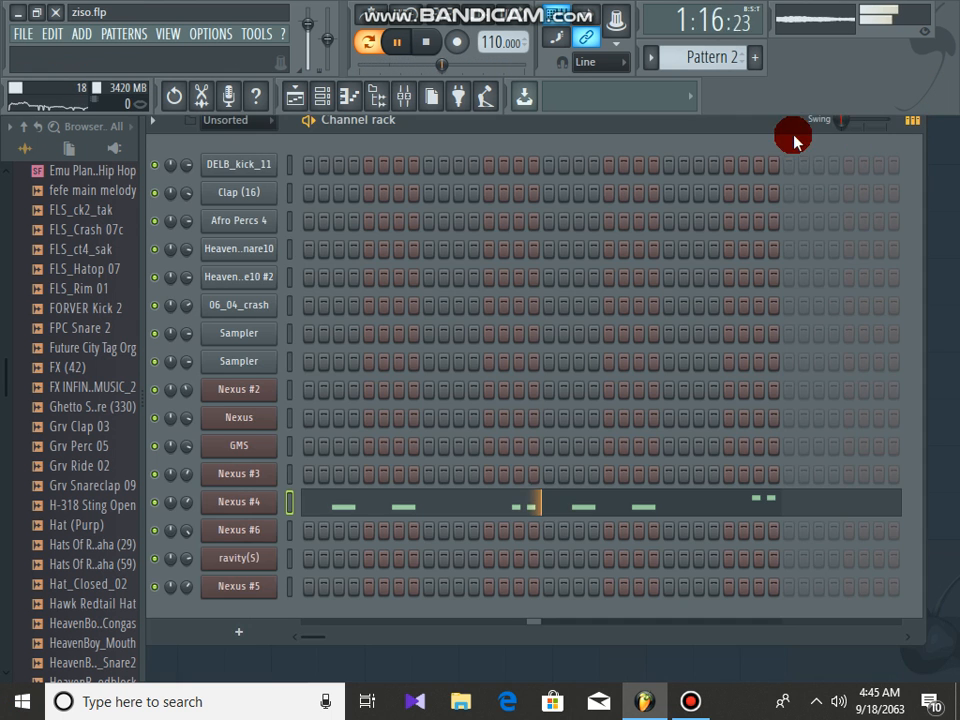
pyautogui.click(652, 62)
pyautogui.click(630, 80)
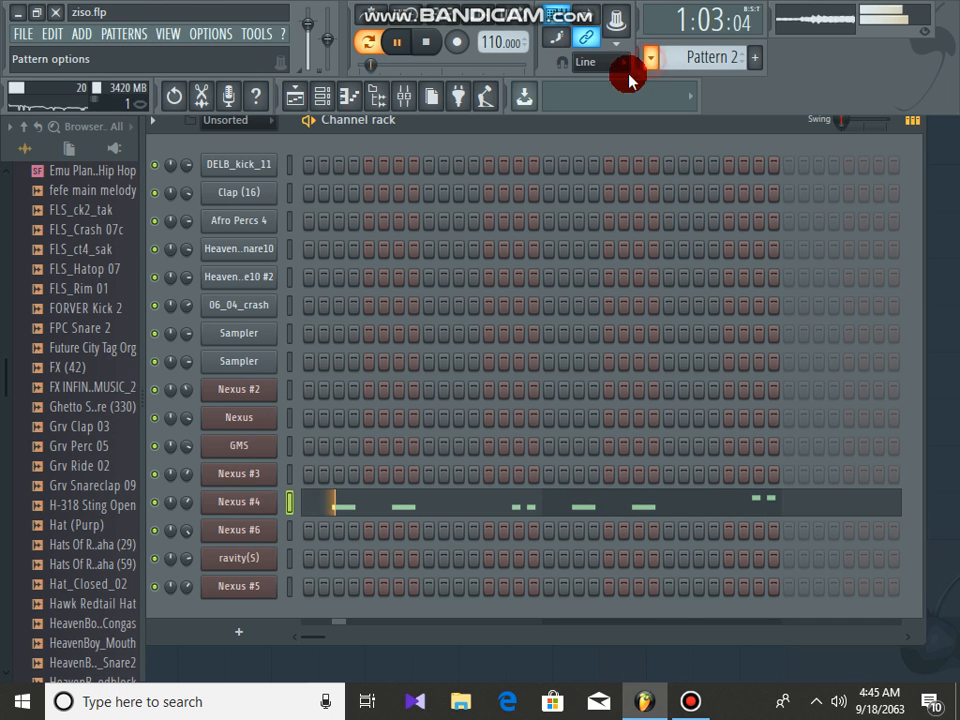
# Examine the preset loaded in the Nexus #4 plugin, moving its window fully into view, and close it.
pyautogui.click(222, 509)
pyautogui.click(189, 429)
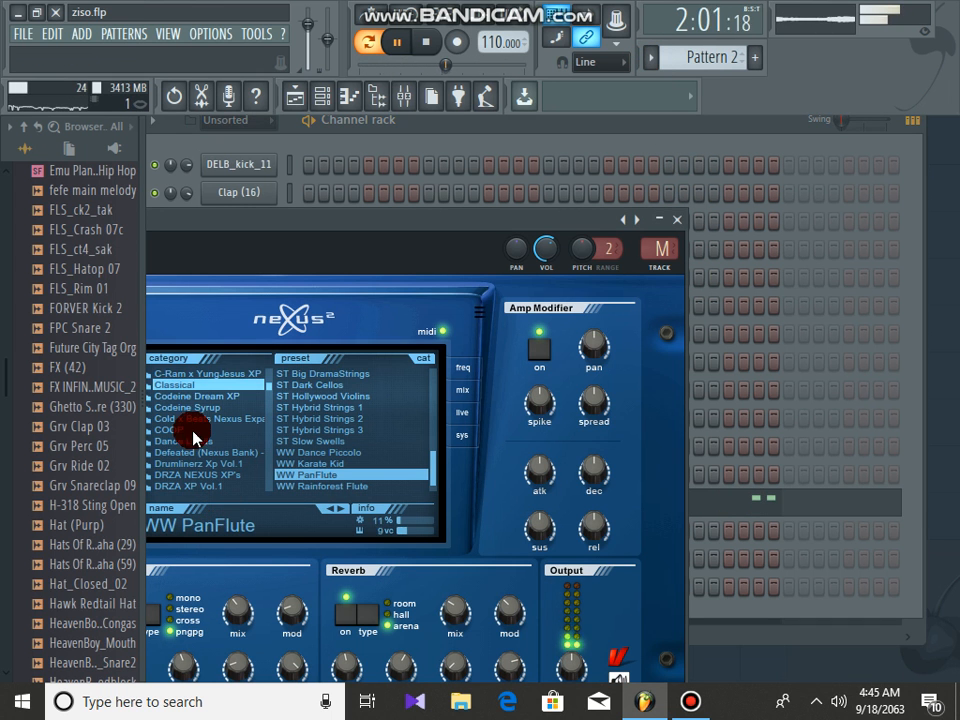
pyautogui.click(190, 384)
pyautogui.moveTo(231, 219); pyautogui.dragTo(474, 197)
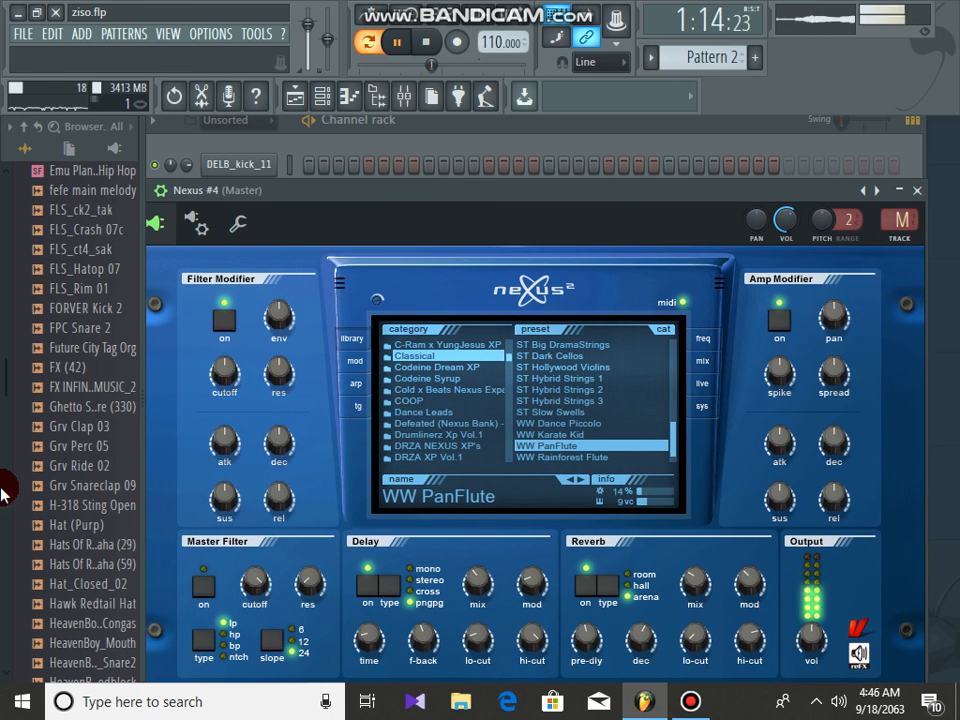
pyautogui.click(916, 190)
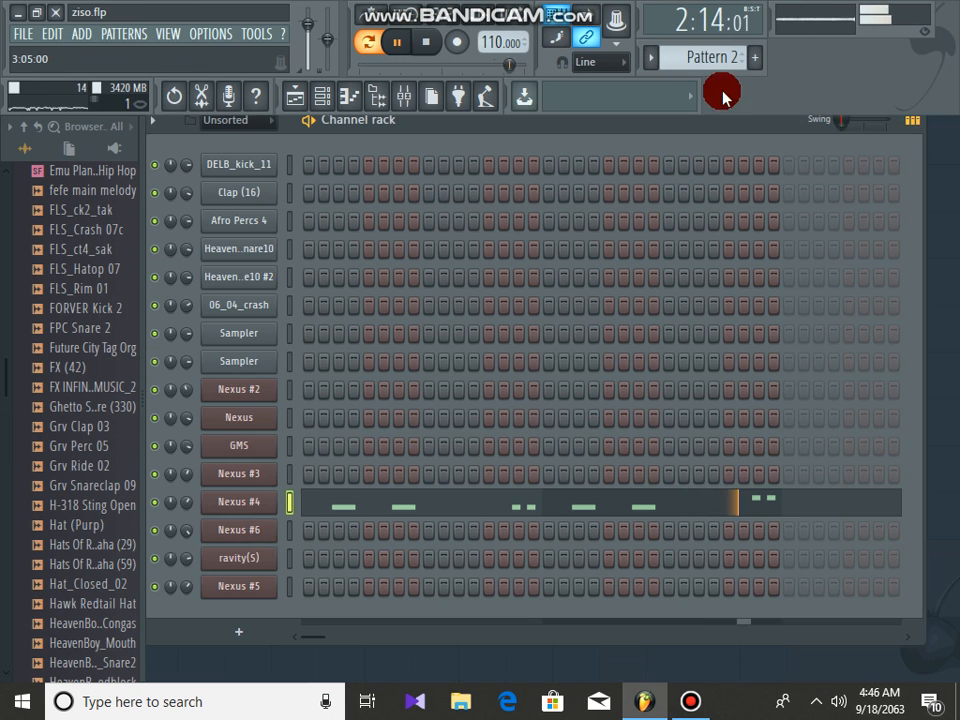
# Play Pattern 3 to review its drum steps and switch playback to Pattern 4.
pyautogui.click(655, 58)
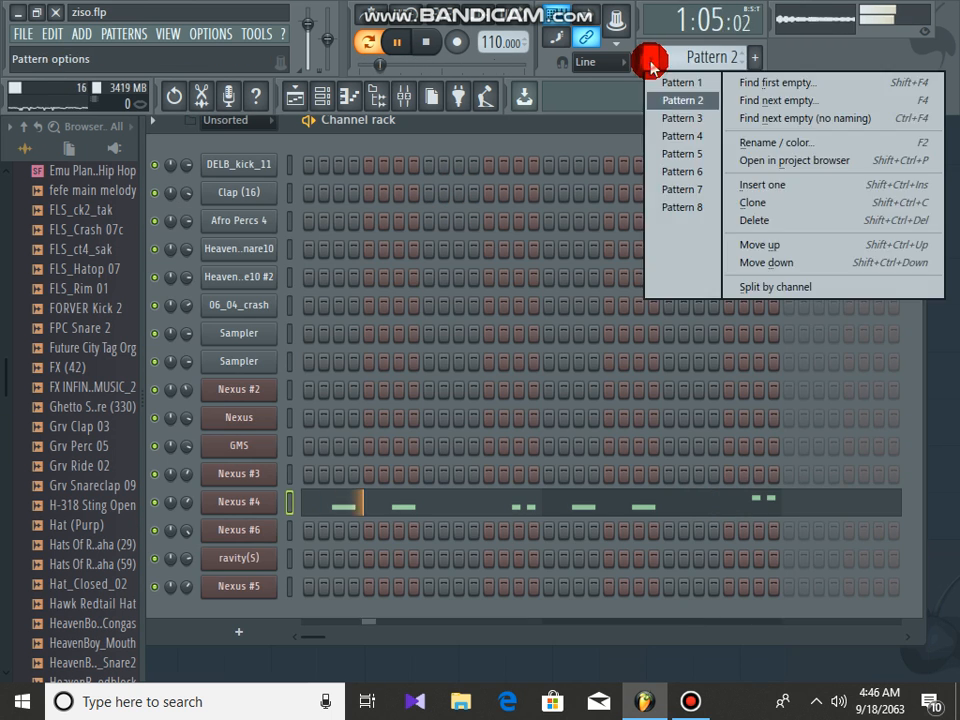
pyautogui.click(680, 120)
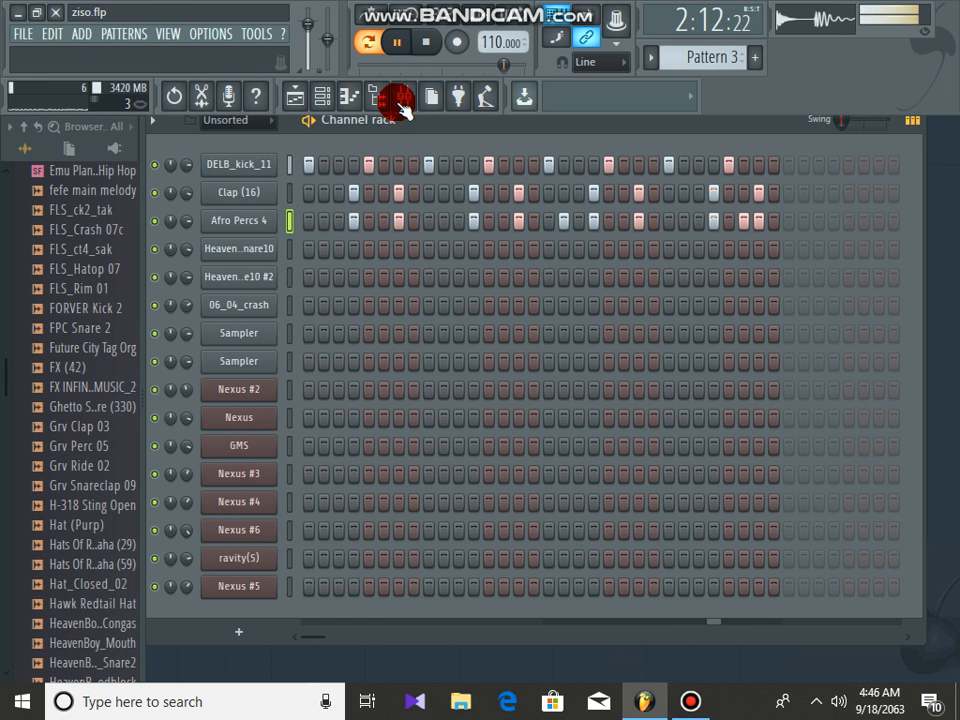
pyautogui.click(651, 57)
pyautogui.click(679, 138)
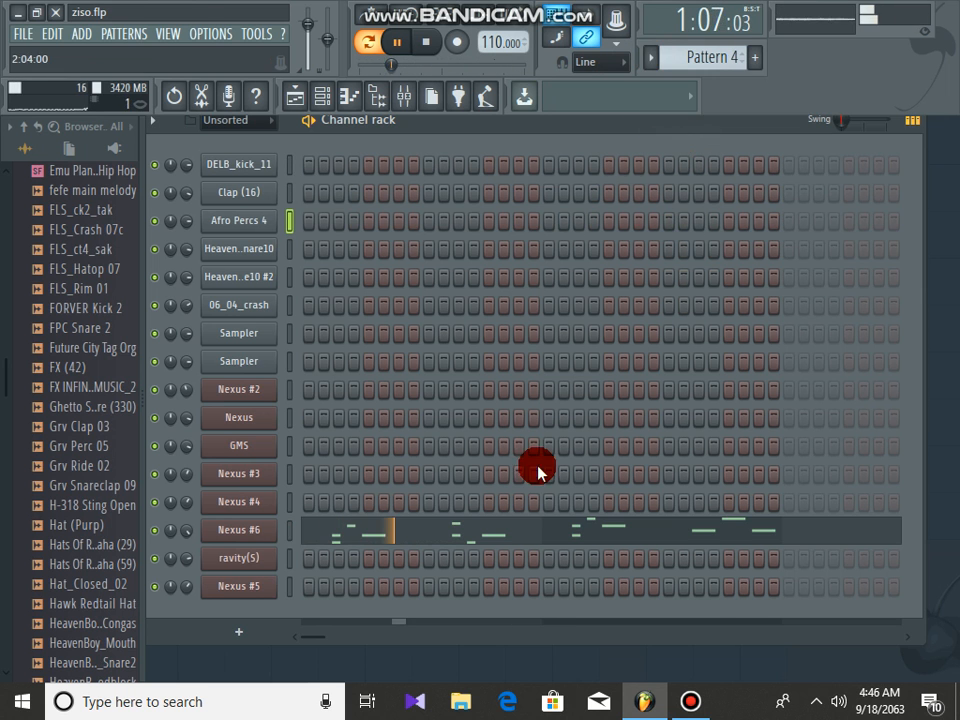
# Examine the Nexus #6 notes in Pattern 4 and the preset loaded in its plugin, and close the plugin window.
pyautogui.click(343, 536)
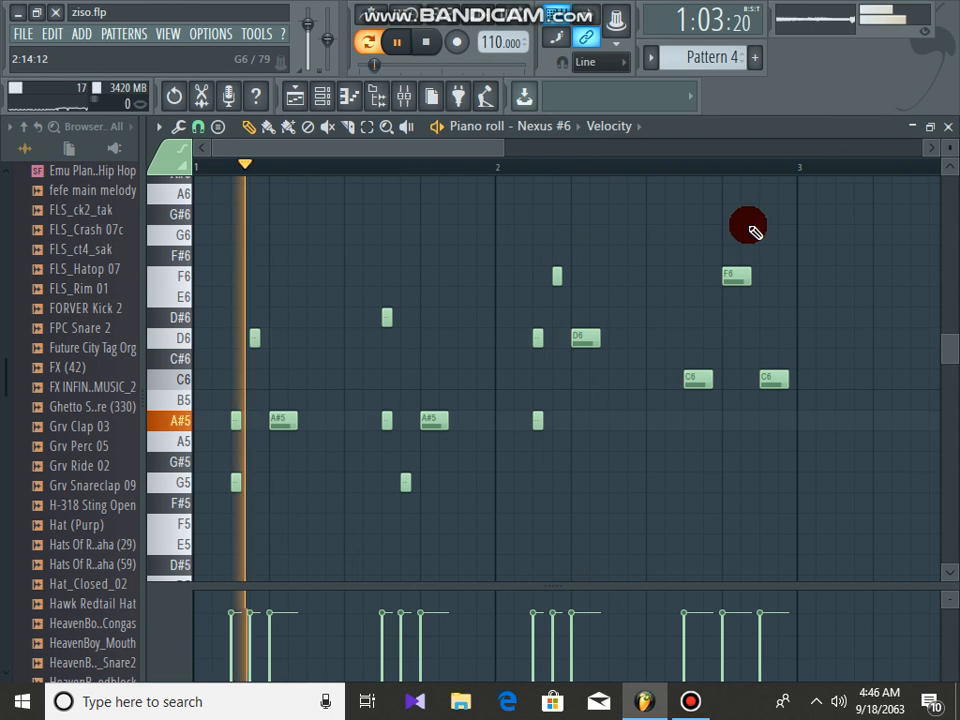
pyautogui.click(948, 127)
pyautogui.click(245, 530)
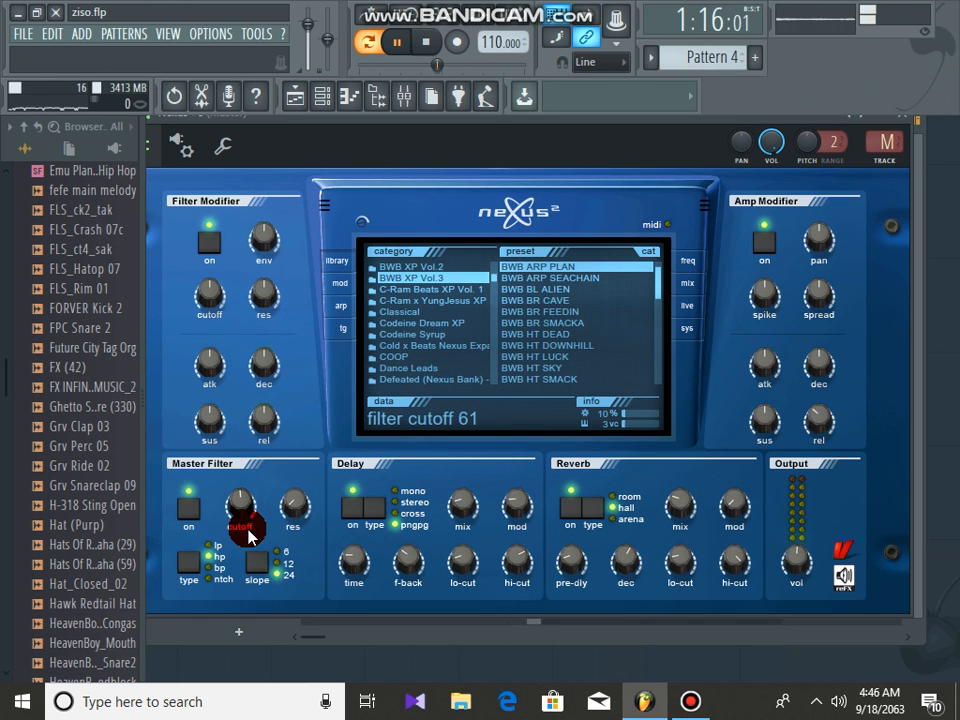
pyautogui.click(556, 271)
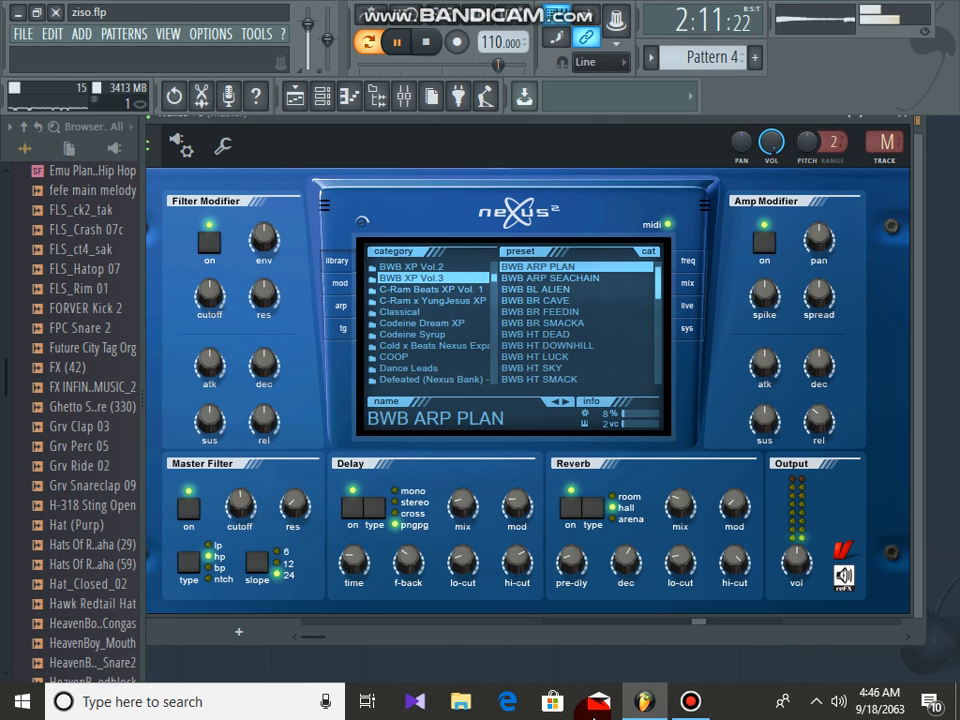
pyautogui.click(906, 122)
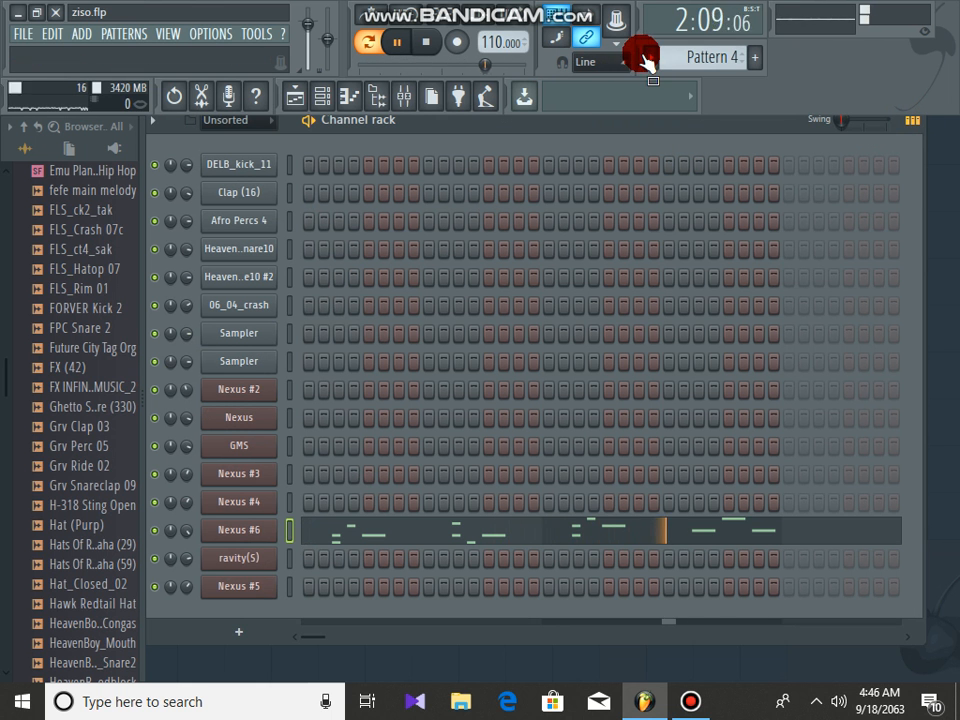
# Switch to Pattern 5 and examine the Nexus #3 notes in the piano roll.
pyautogui.click(648, 62)
pyautogui.click(676, 153)
pyautogui.click(390, 538)
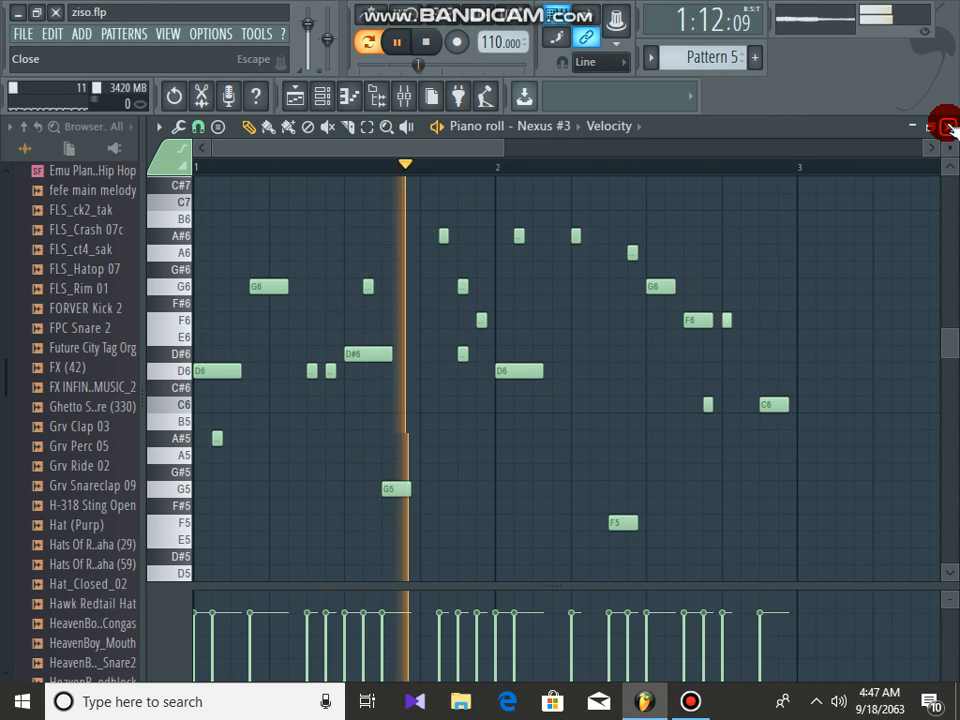
pyautogui.click(948, 127)
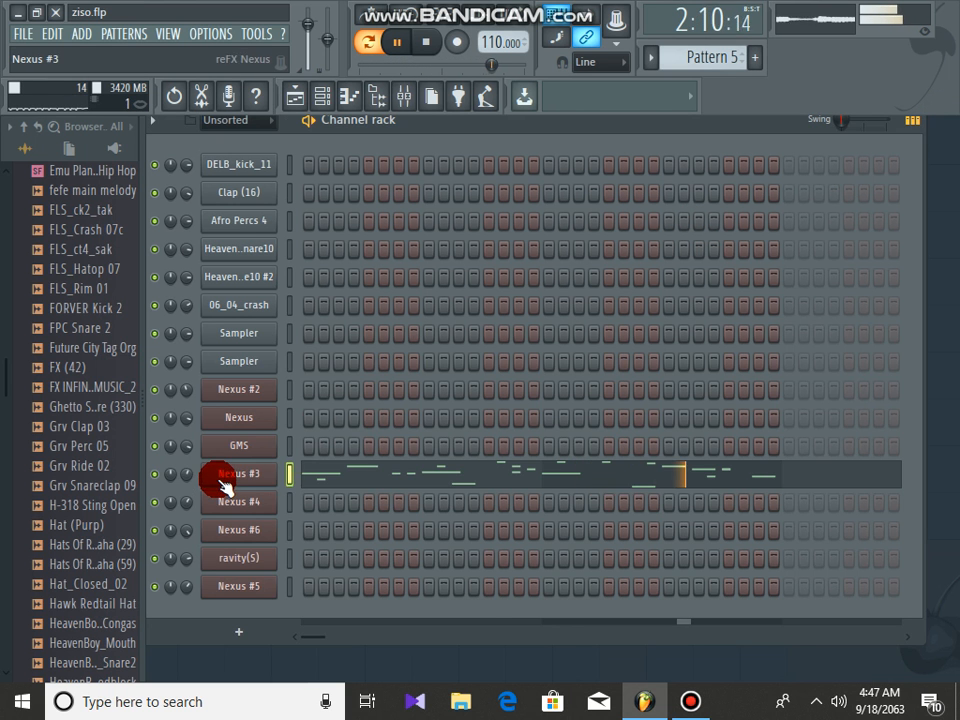
# Examine the preset and delay settings of the Nexus #3 plugin, moving its window fully into view, and close it.
pyautogui.click(222, 484)
pyautogui.moveTo(447, 316); pyautogui.dragTo(448, 162)
pyautogui.click(420, 570)
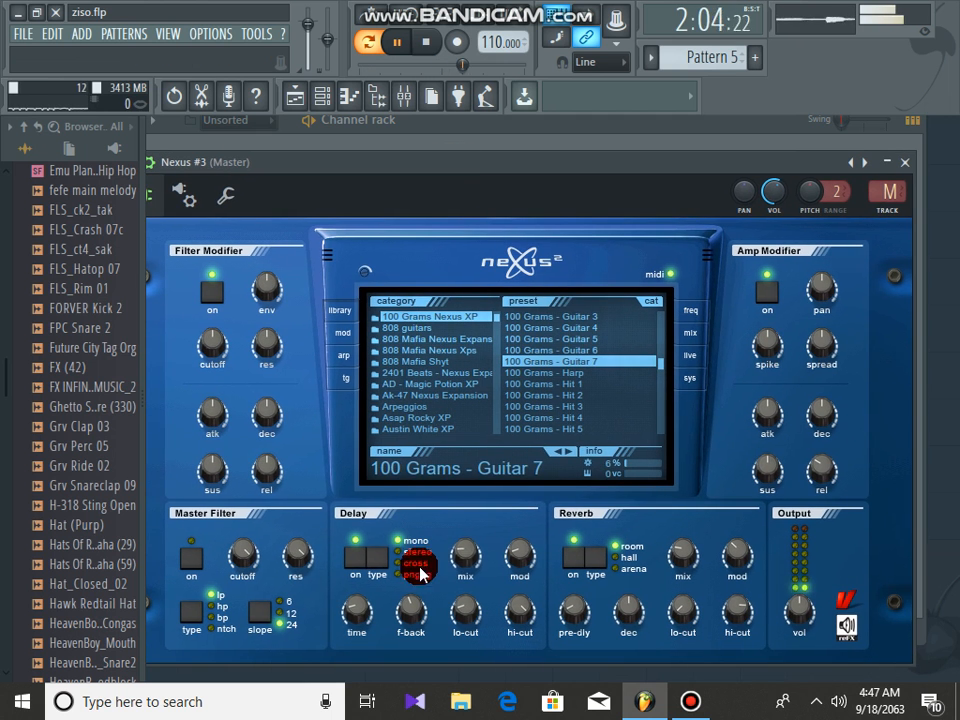
pyautogui.click(467, 538)
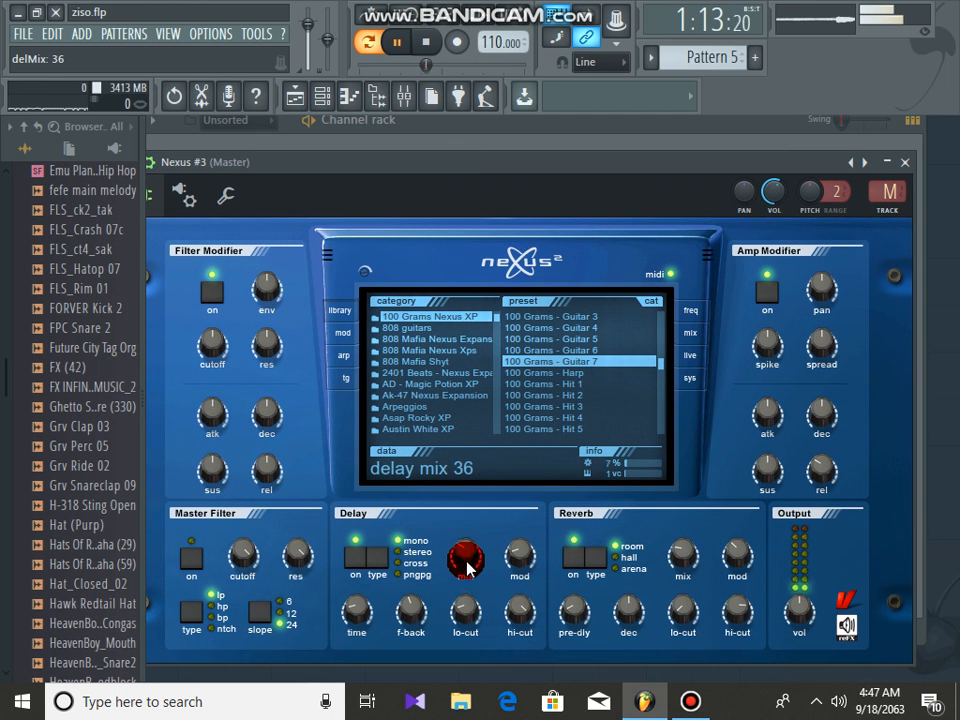
pyautogui.click(903, 163)
# Play Pattern 6 to review its snare notes and crash step, and switch playback to Pattern 7.
pyautogui.click(659, 73)
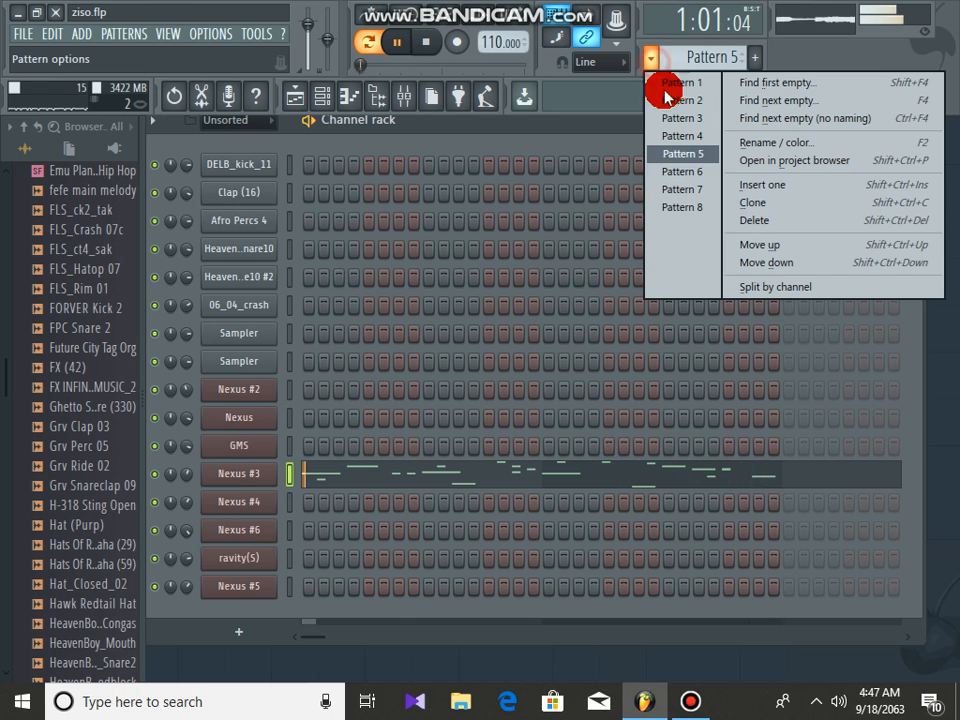
pyautogui.click(685, 176)
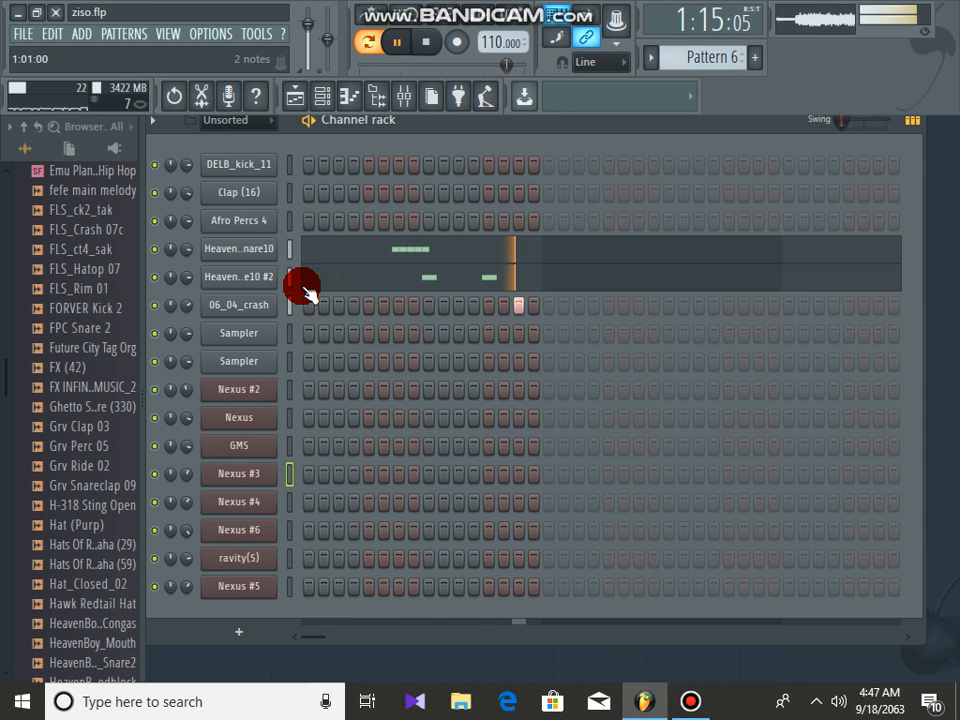
pyautogui.click(650, 60)
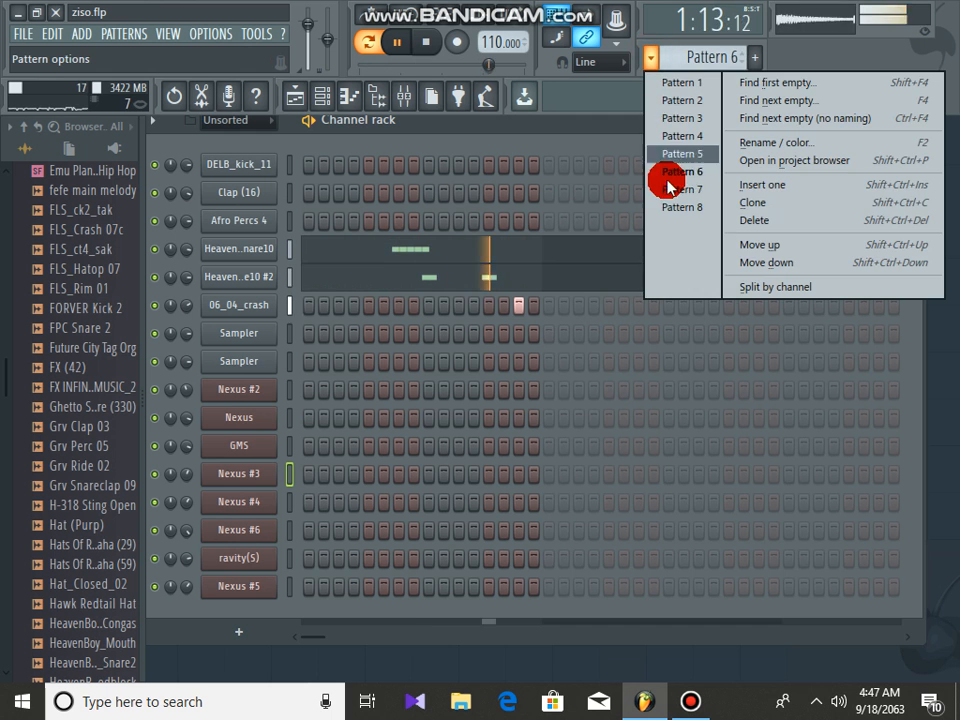
pyautogui.click(671, 191)
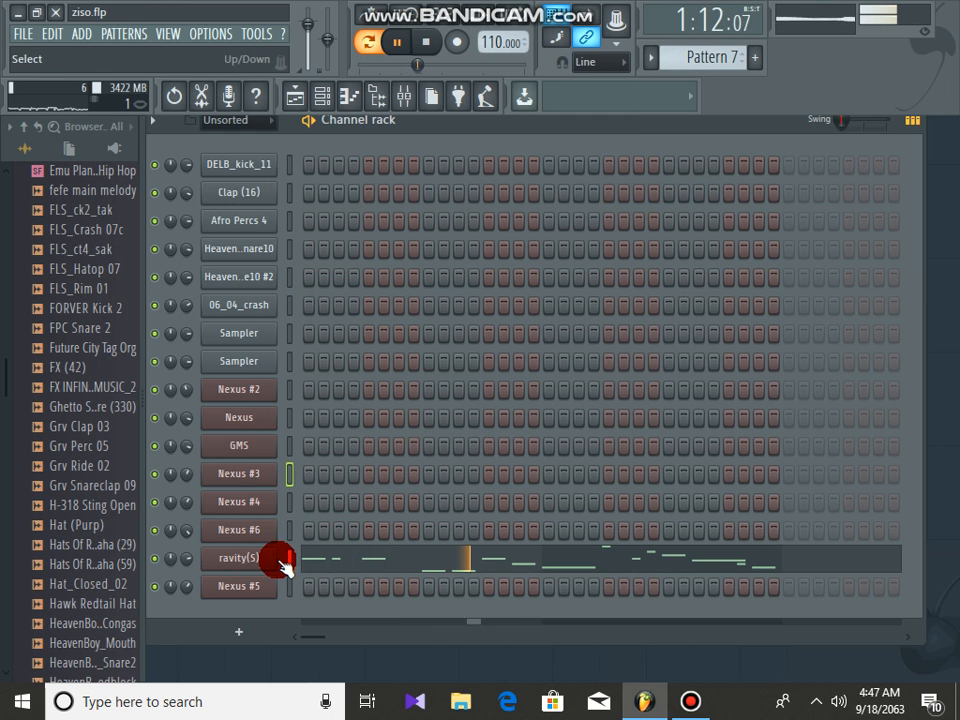
# Examine the ravity(S) notes of Pattern 7 in the piano roll and switch to Pattern 8 to review its Nexus #5 notes.
pyautogui.click(333, 564)
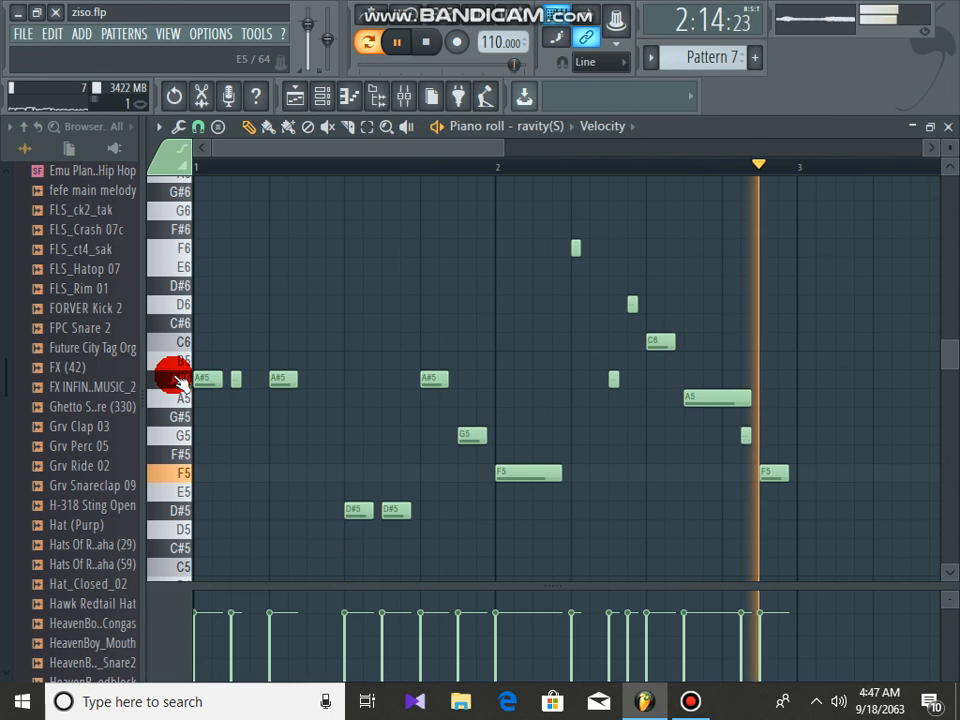
pyautogui.click(948, 127)
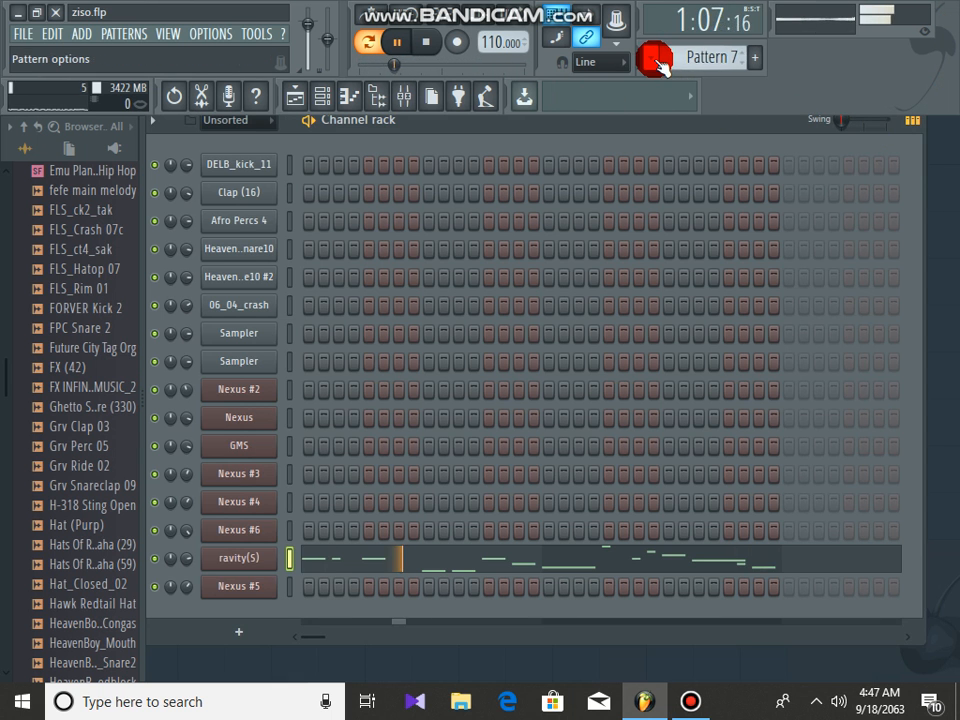
pyautogui.click(655, 65)
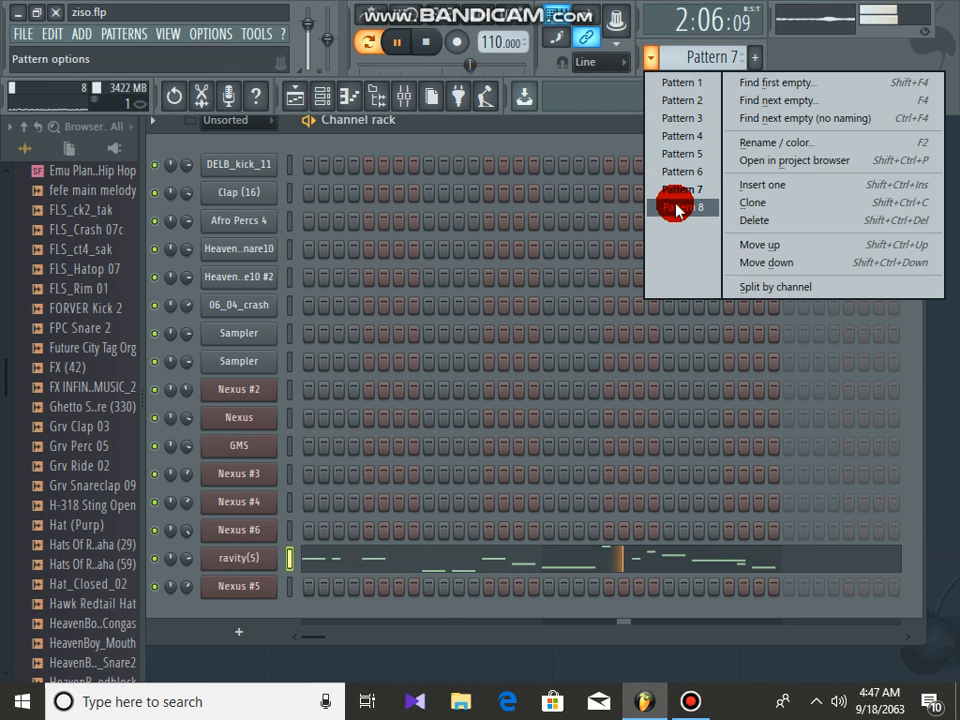
pyautogui.click(674, 203)
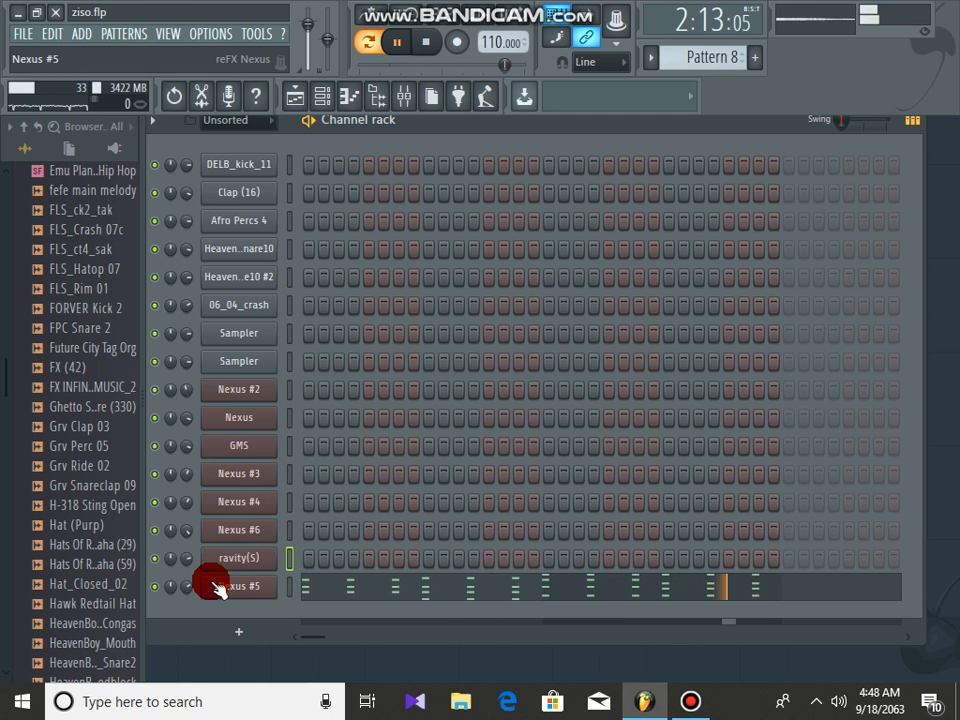
# Open the playlist and play the full song arrangement from the beginning.
pyautogui.click(308, 96)
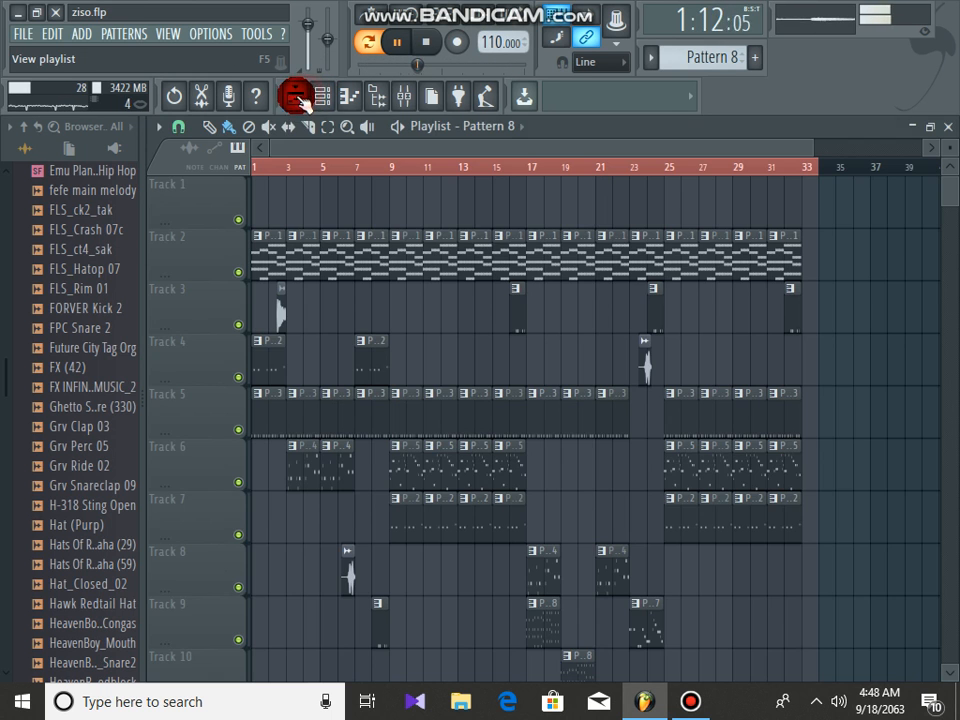
pyautogui.click(300, 95)
pyautogui.click(298, 95)
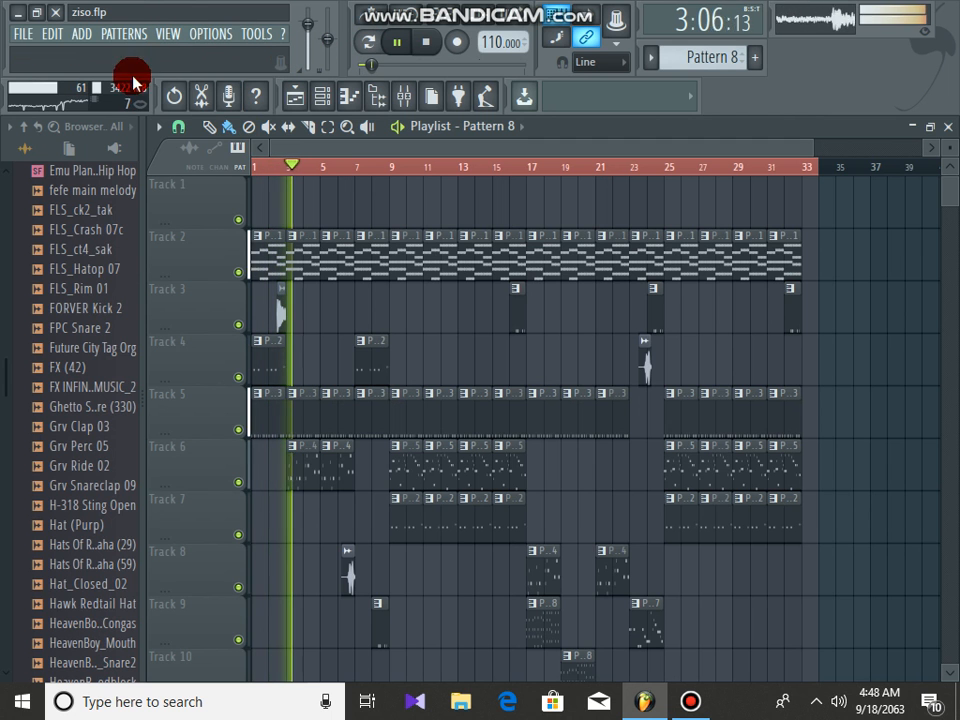
# Set the memory usage readout to show used memory and check the readout's options.
pyautogui.click(117, 104)
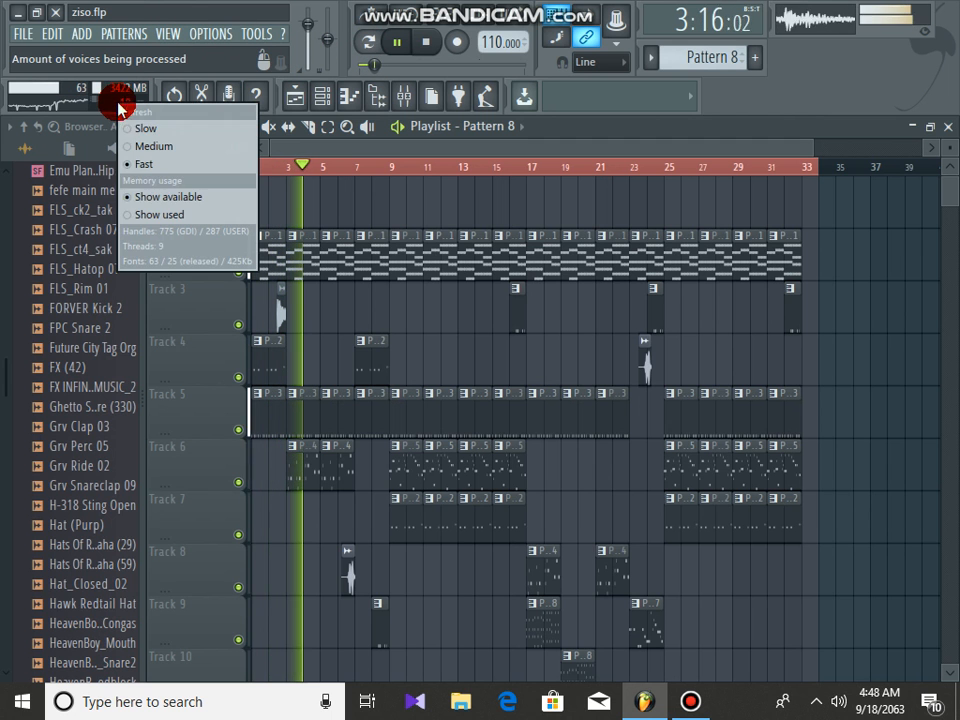
pyautogui.click(124, 216)
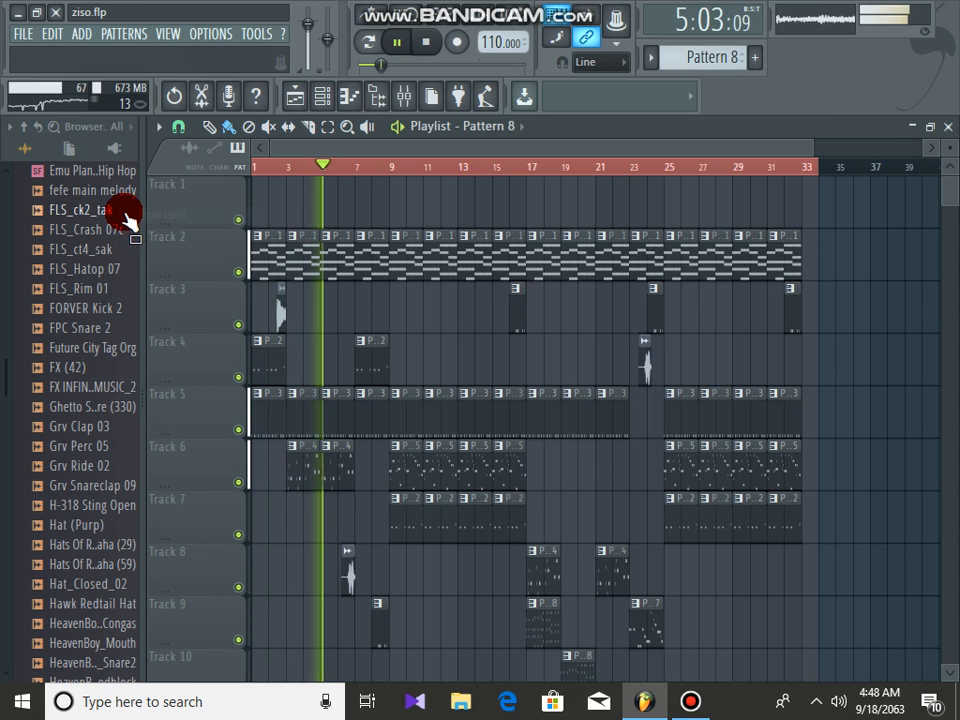
pyautogui.click(126, 193)
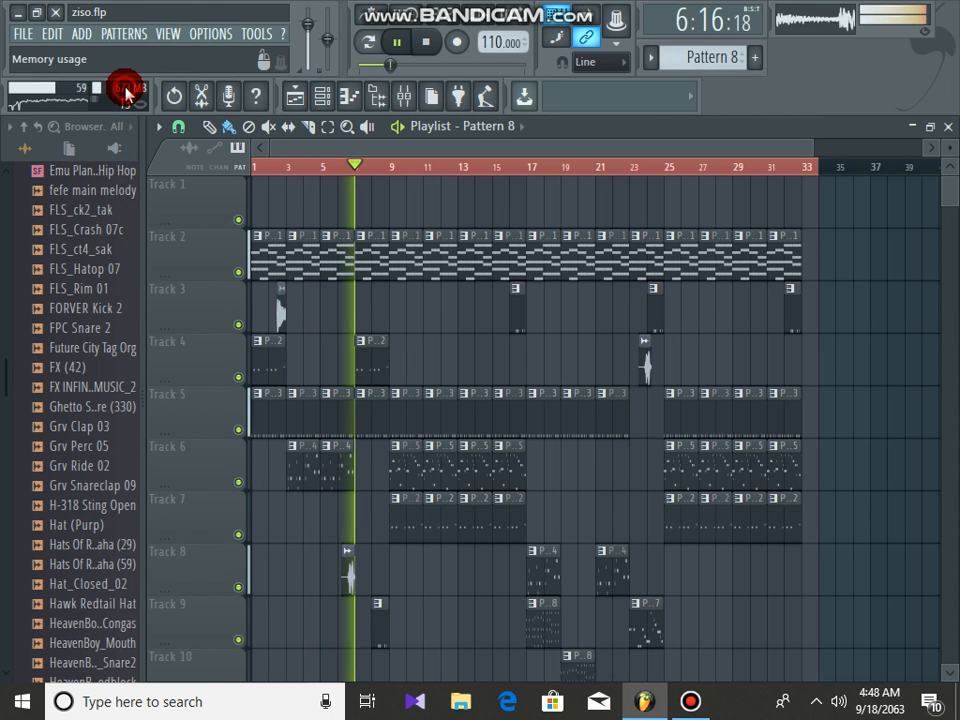
pyautogui.click(127, 97)
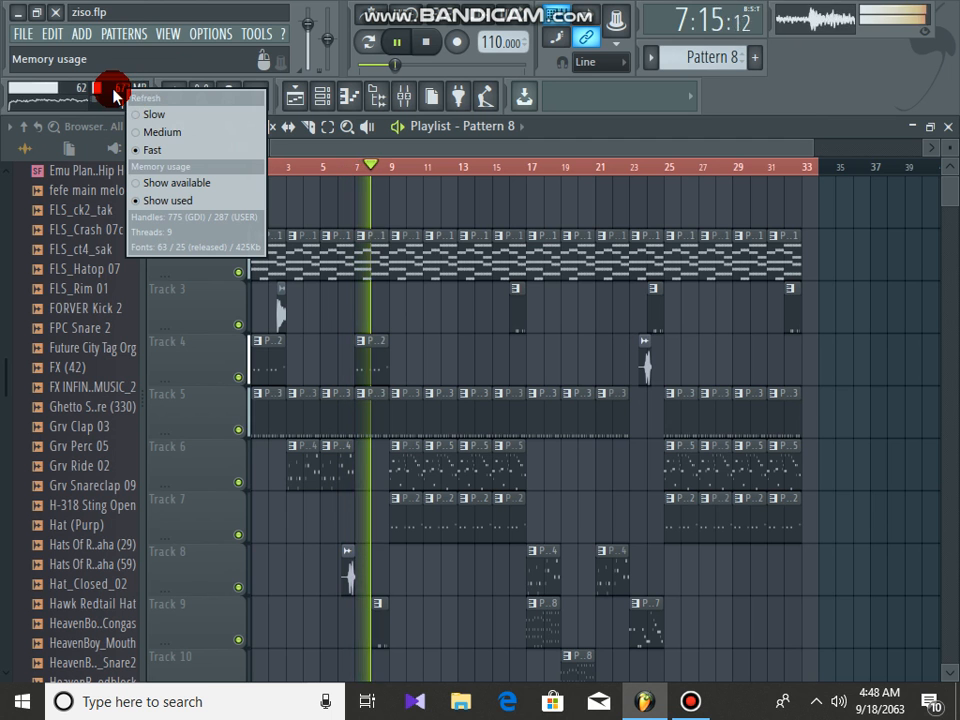
pyautogui.click(143, 88)
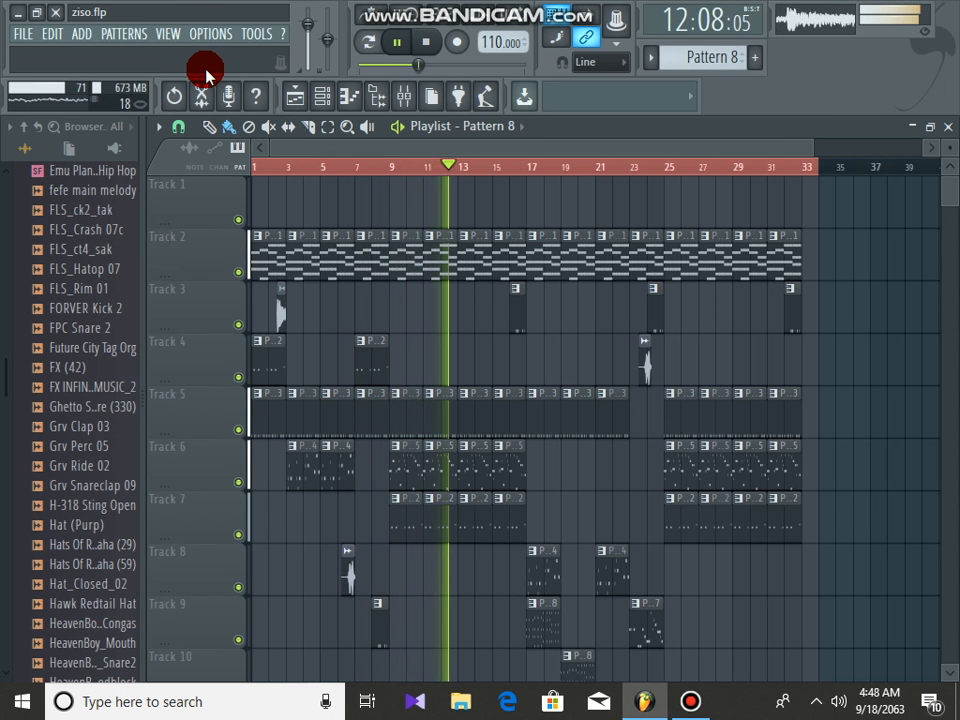
pyautogui.click(690, 708)
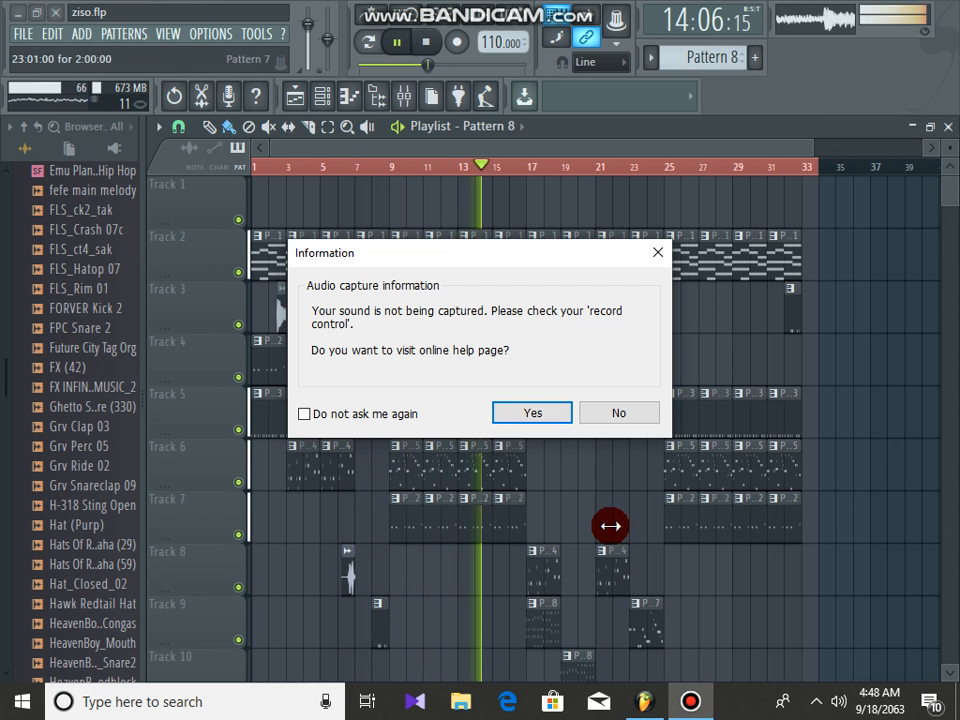
pyautogui.click(540, 414)
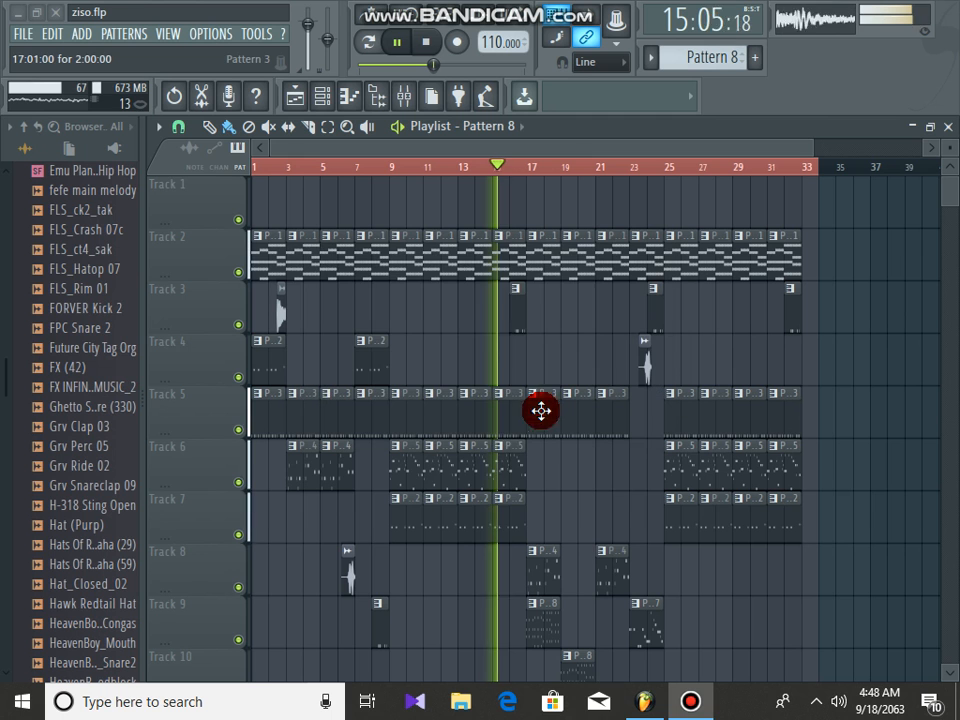